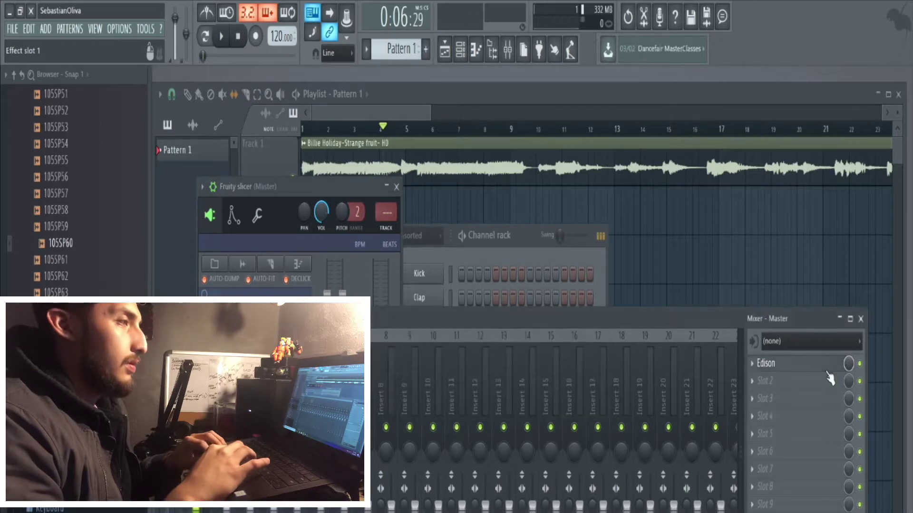
Load the selected Billie Holiday-Strange fruit audio from Edison into the Fruity Slicer channel and close Edison
{"action": "left_click_drag", "start_coordinate": [552, 196], "coordinate": [706, 230]}
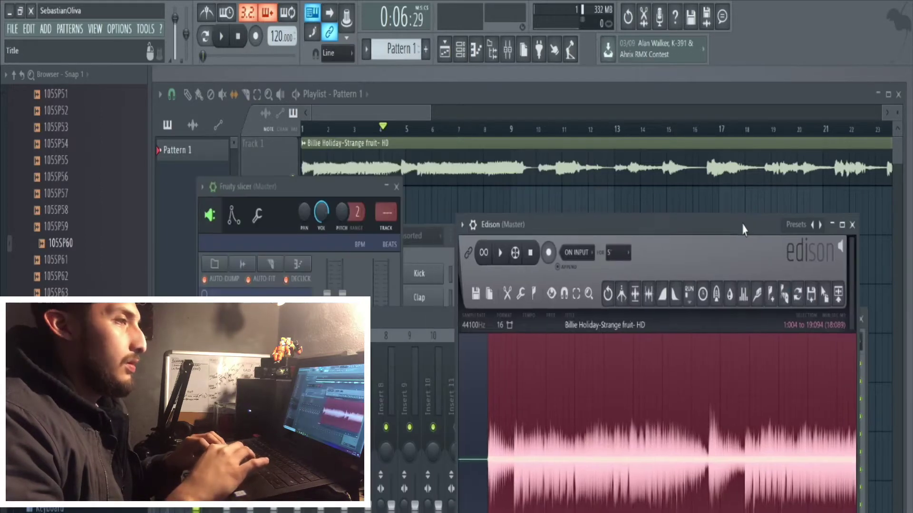
{"action": "left_click_drag", "start_coordinate": [837, 291], "coordinate": [304, 267]}
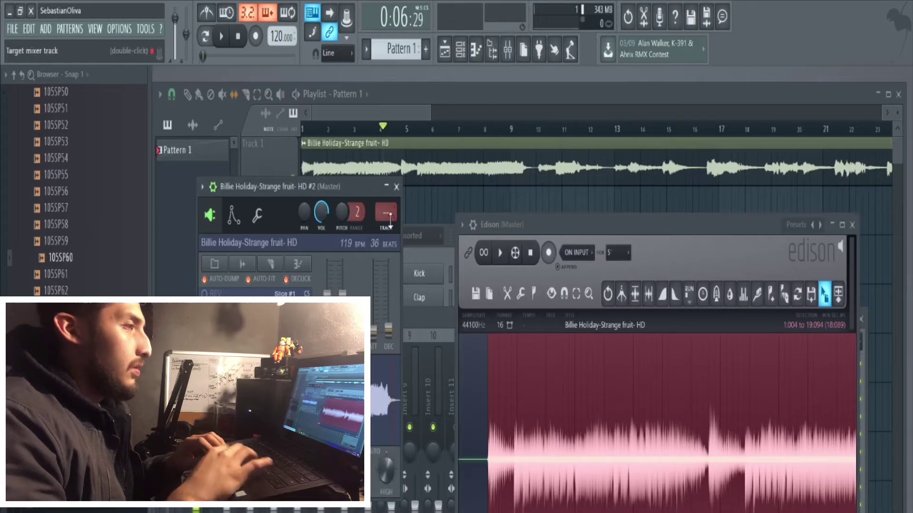
{"action": "left_click", "coordinate": [851, 226]}
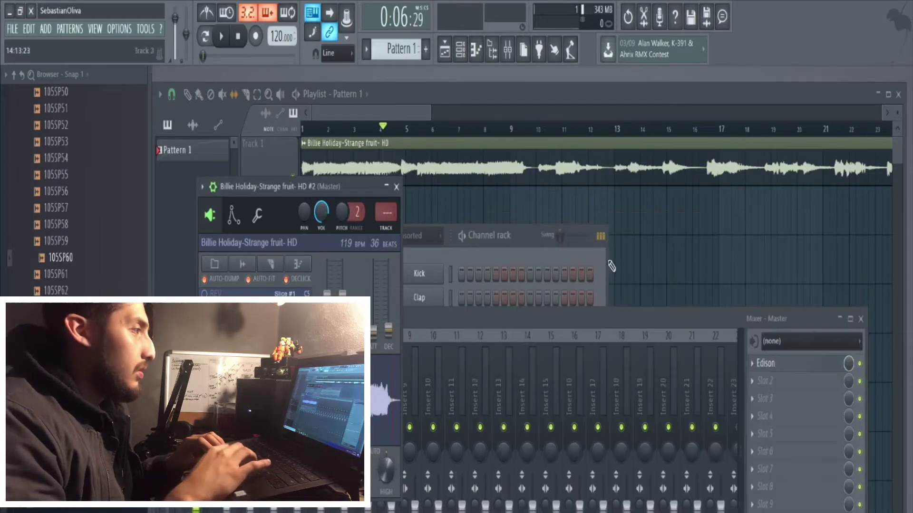
Slice the loaded sample in beats, set its original tempo to 120 BPM, and preview a slice
{"action": "left_click", "coordinate": [270, 266]}
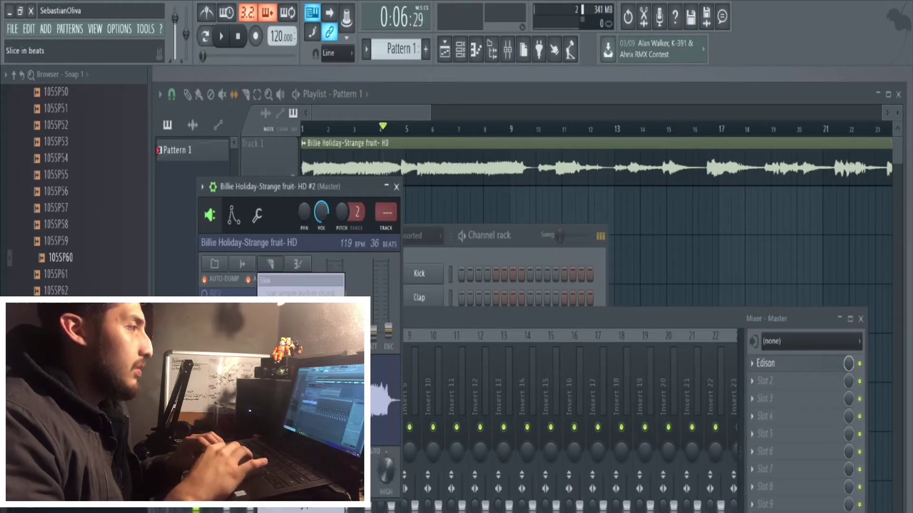
{"action": "left_click", "coordinate": [285, 280]}
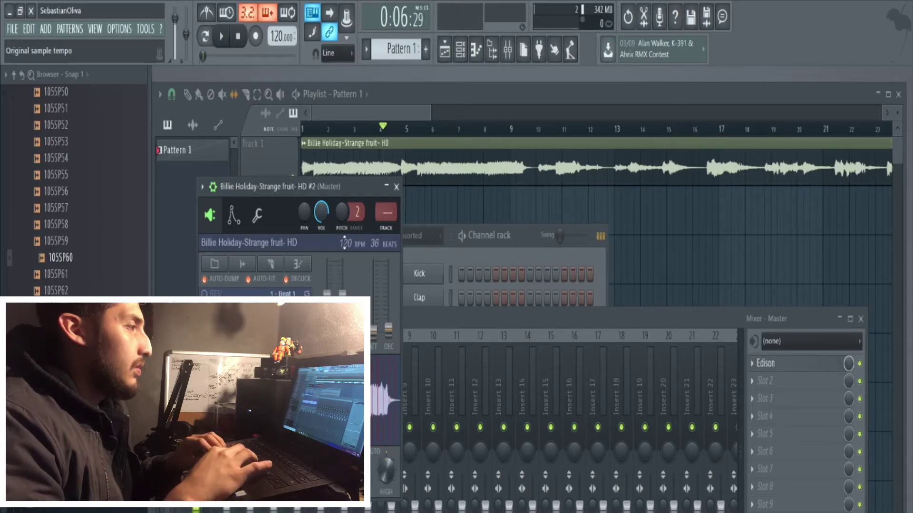
{"action": "key", "text": "z"}
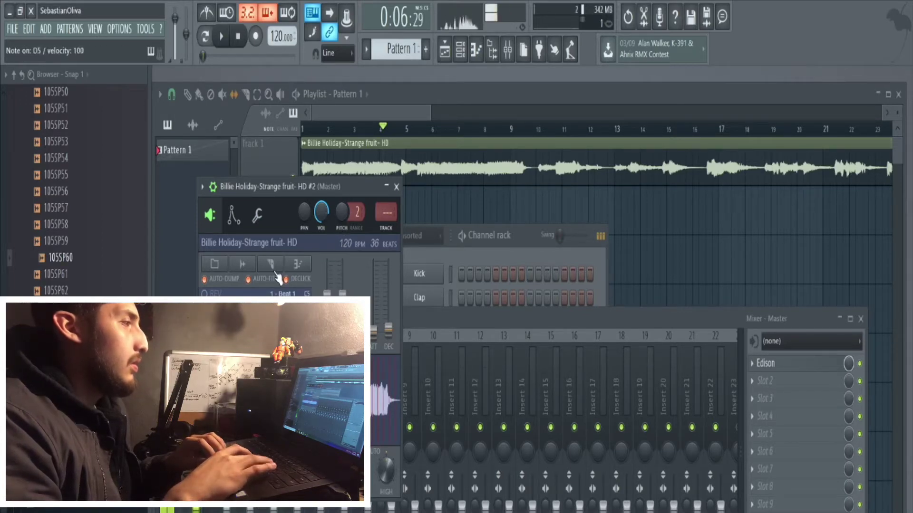
Play the sliced sample's pattern in pattern mode from the channel rack
{"action": "key", "text": "space"}
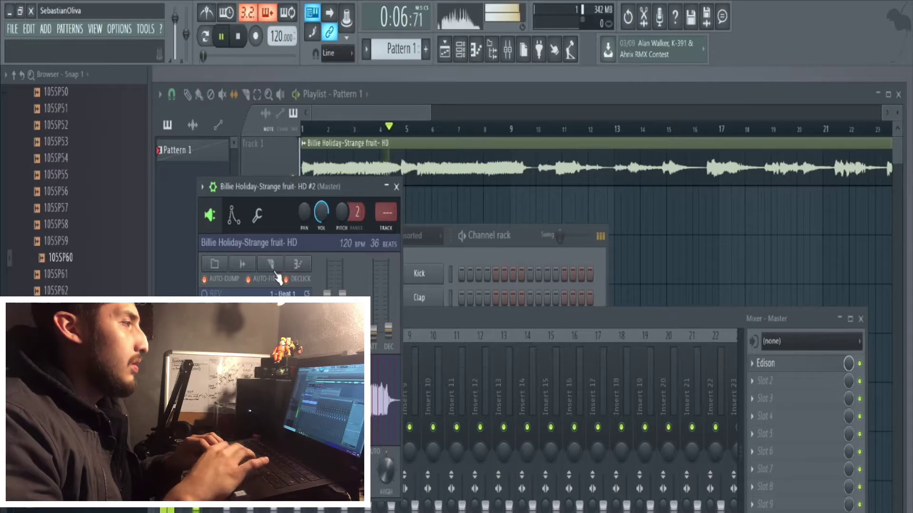
{"action": "left_click", "coordinate": [468, 251]}
{"action": "key", "text": "space"}
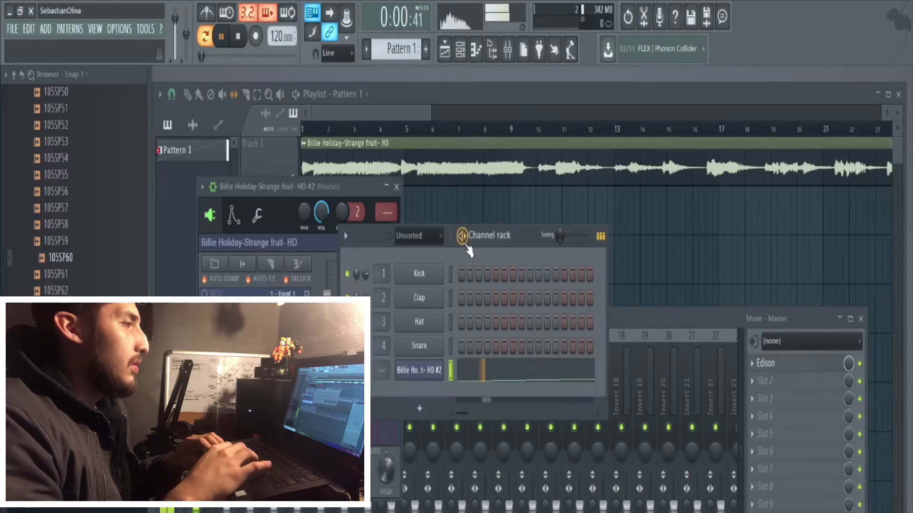
{"action": "left_click", "coordinate": [374, 326]}
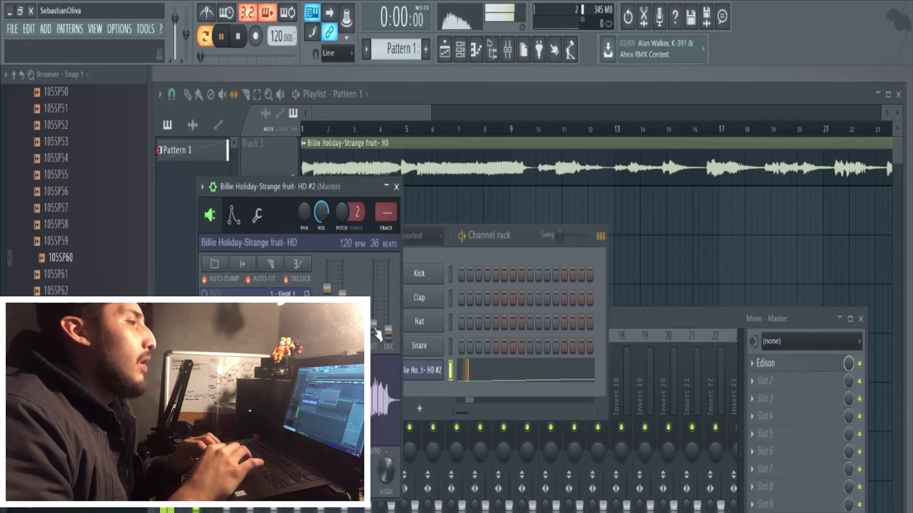
Examine the full sequence of beat slices in the sliced channel's piano roll during playback, and close it
{"action": "left_click", "coordinate": [496, 373]}
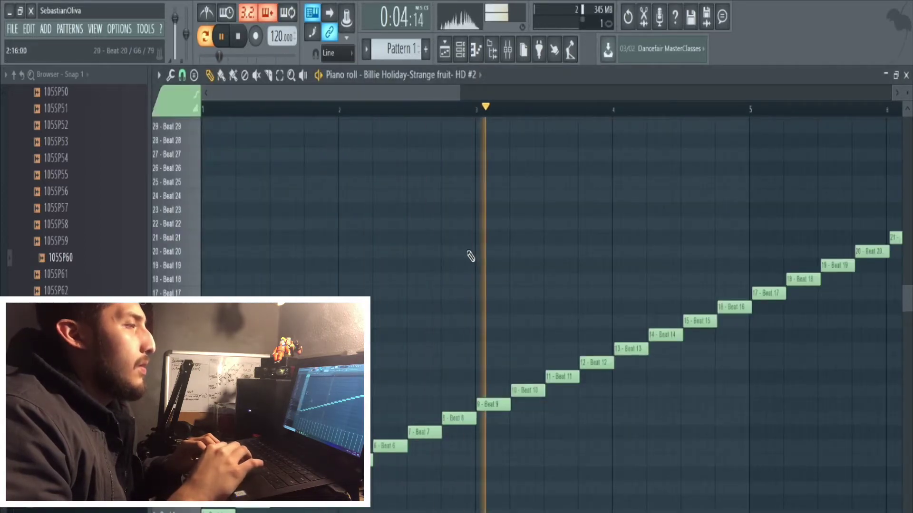
{"action": "left_click_drag", "start_coordinate": [459, 93], "coordinate": [638, 104]}
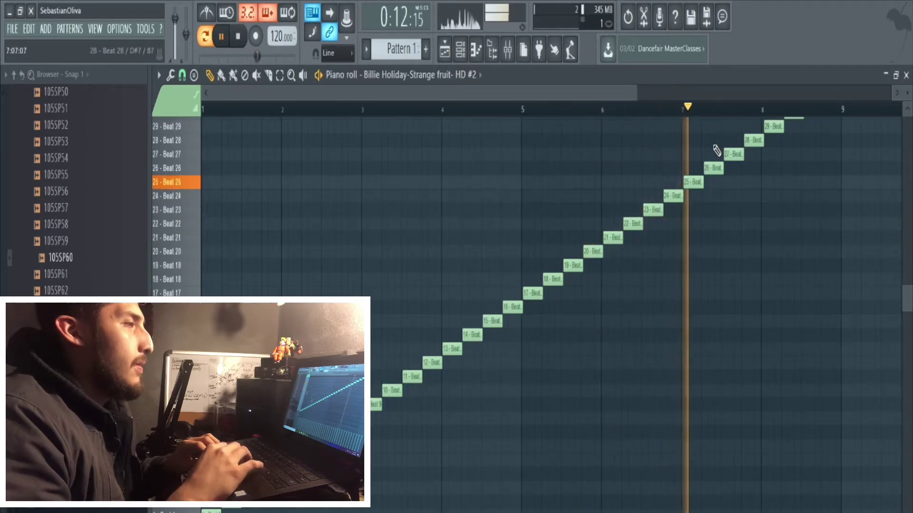
{"action": "left_click", "coordinate": [906, 77]}
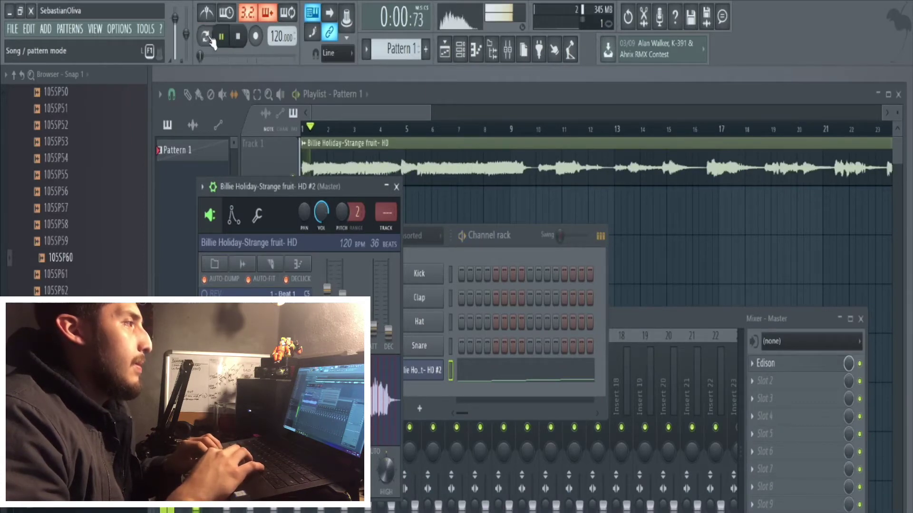
Switch playback to pattern mode with the metronome on and select the sliced sample's channel
{"action": "left_click", "coordinate": [209, 38]}
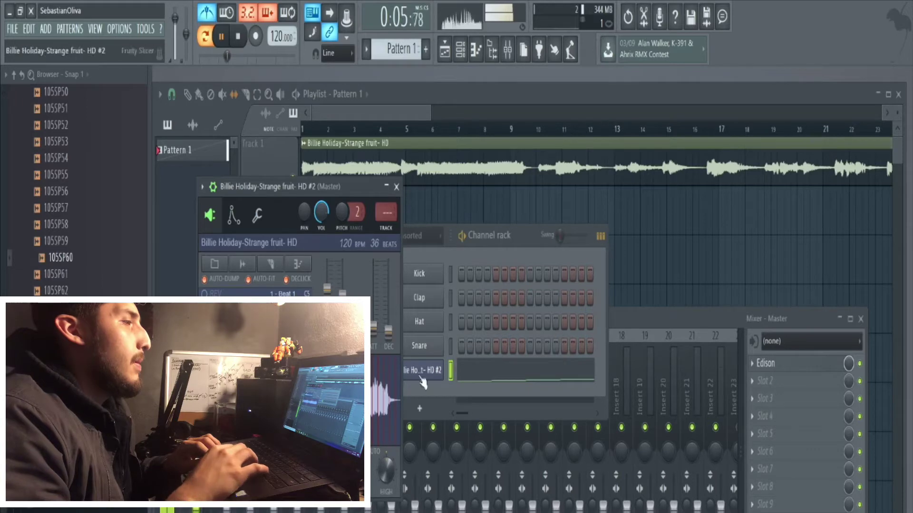
{"action": "left_click", "coordinate": [449, 379]}
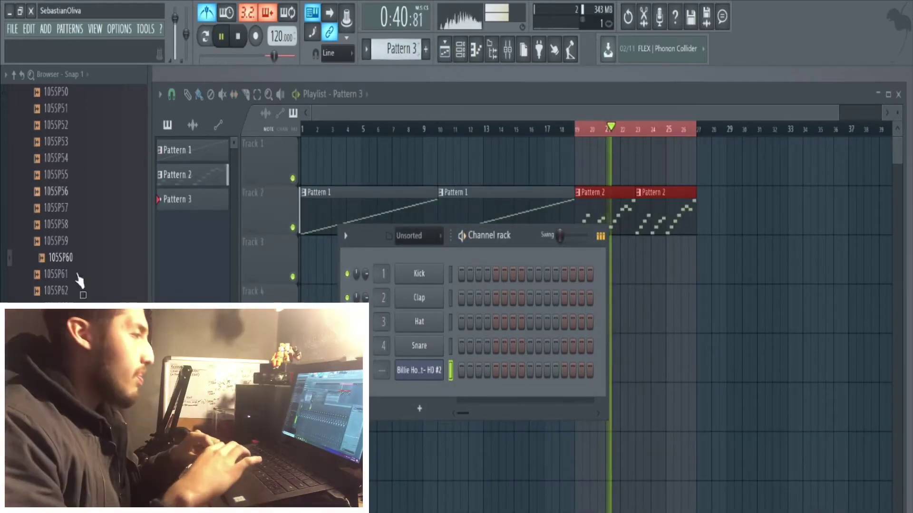
Browse the sample library, collapse the Pack full para Fl Studio folder, and look through the Packs instrument folders
{"action": "scroll", "coordinate": [73, 288], "scroll_direction": "up", "scroll_amount": 4}
{"action": "scroll", "coordinate": [72, 288], "scroll_direction": "down", "scroll_amount": 10}
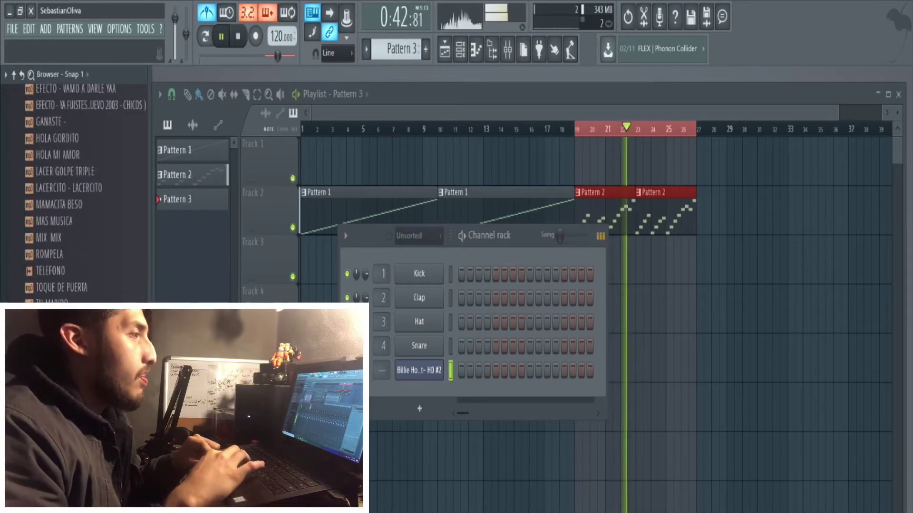
{"action": "scroll", "coordinate": [83, 278], "scroll_direction": "up", "scroll_amount": 10}
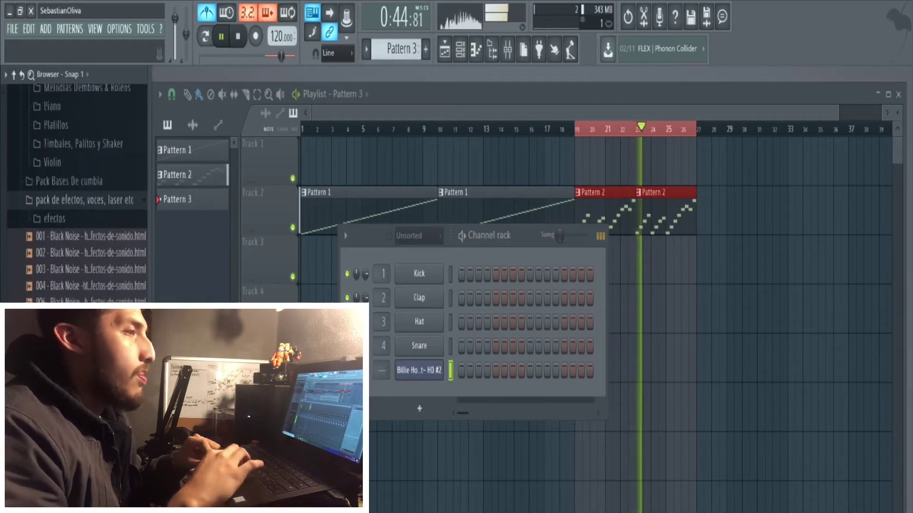
{"action": "scroll", "coordinate": [83, 278], "scroll_direction": "up", "scroll_amount": 10}
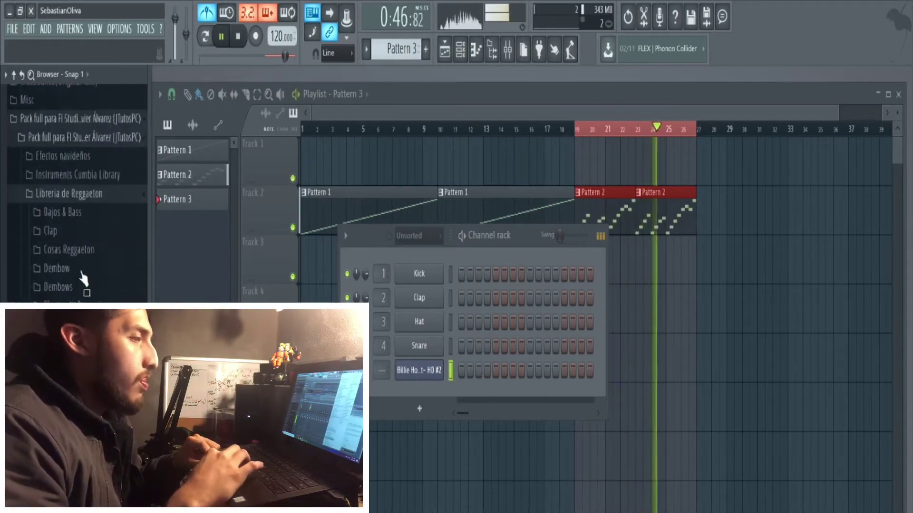
{"action": "left_click", "coordinate": [51, 220]}
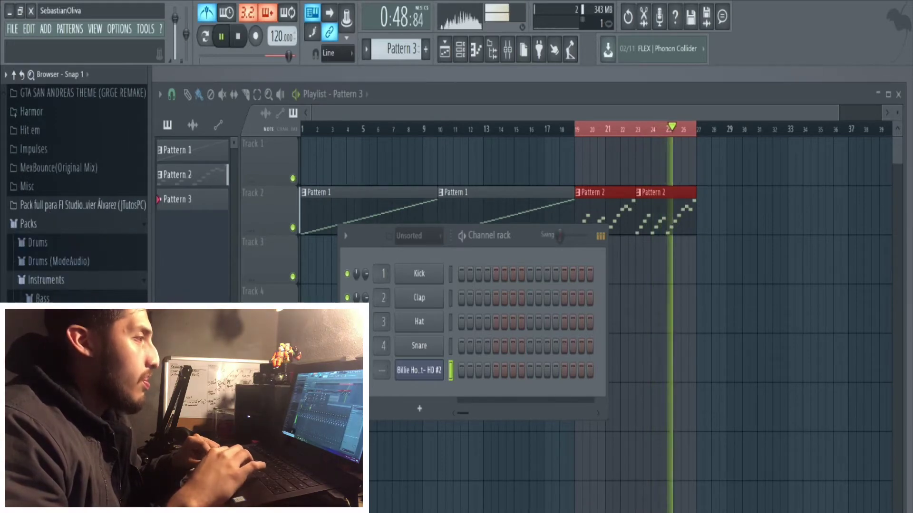
{"action": "scroll", "coordinate": [51, 220], "scroll_direction": "down", "scroll_amount": 3}
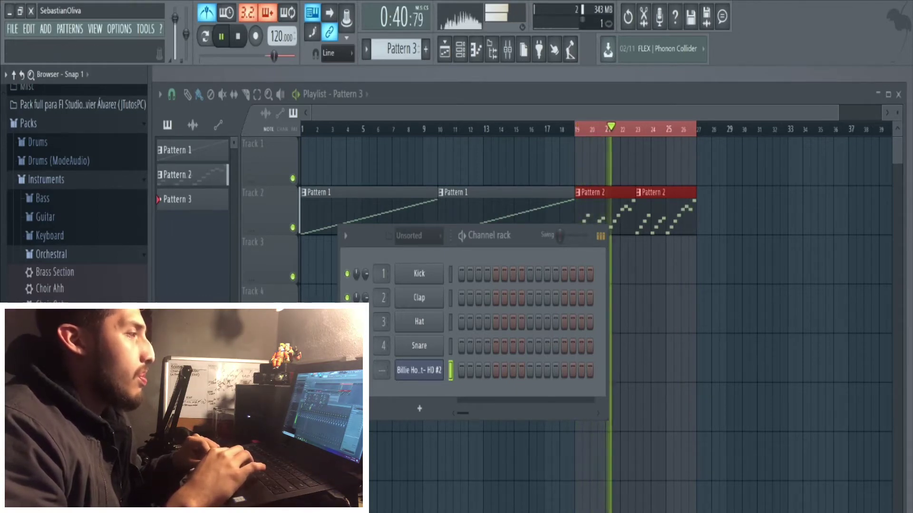
Open the sliced Billie Holiday channel's settings and assign it to free mixer track 5
{"action": "left_click", "coordinate": [399, 370]}
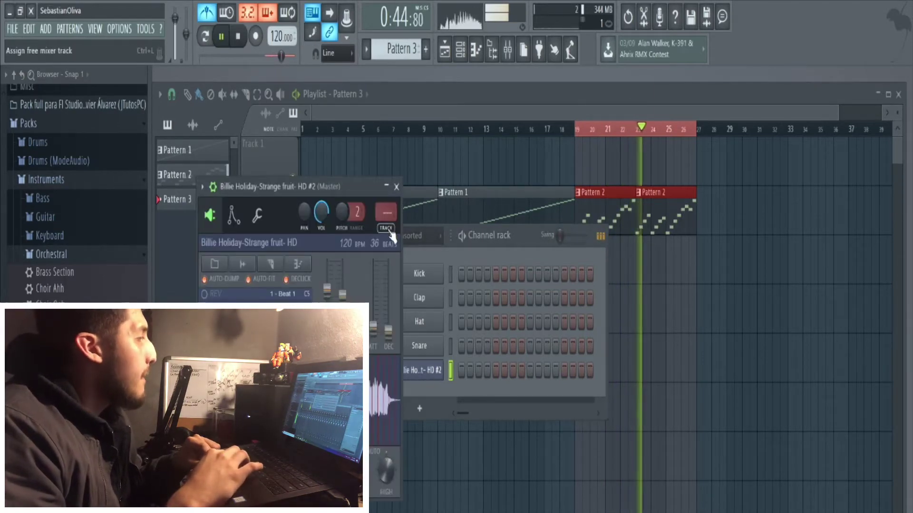
{"action": "key", "text": "ctrl+l"}
Add Fruity Reeverb 2 to the first effect slot of the sample's mixer track and raise its wet level slightly
{"action": "left_click", "coordinate": [760, 373]}
{"action": "mouse_move", "coordinate": [785, 380]}
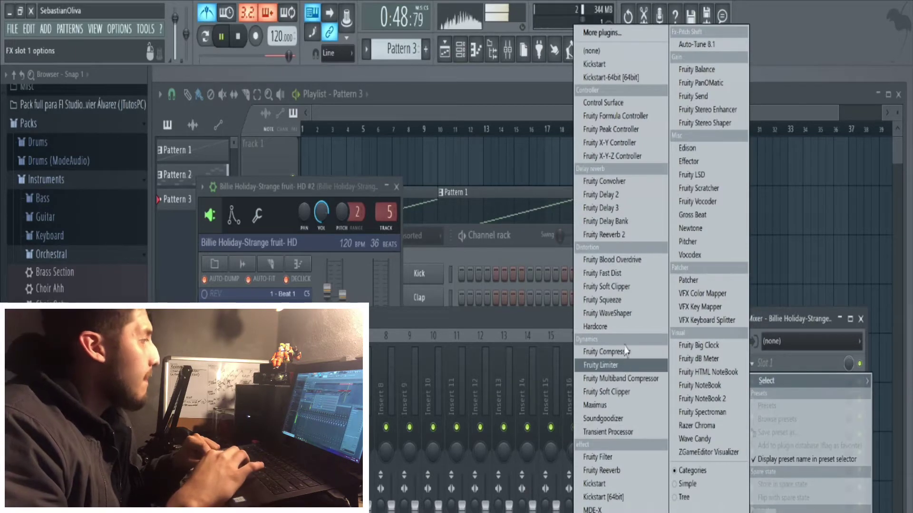
{"action": "left_click", "coordinate": [622, 235]}
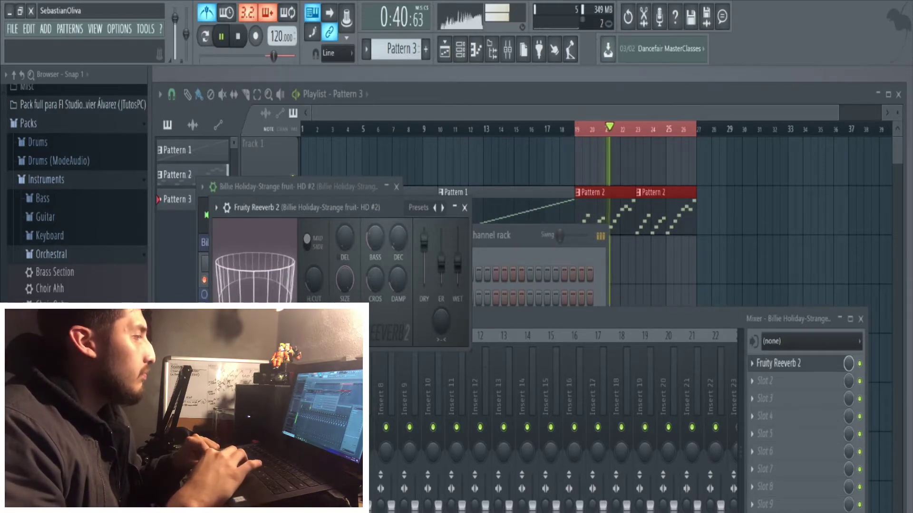
{"action": "left_click_drag", "start_coordinate": [457, 261], "coordinate": [458, 257]}
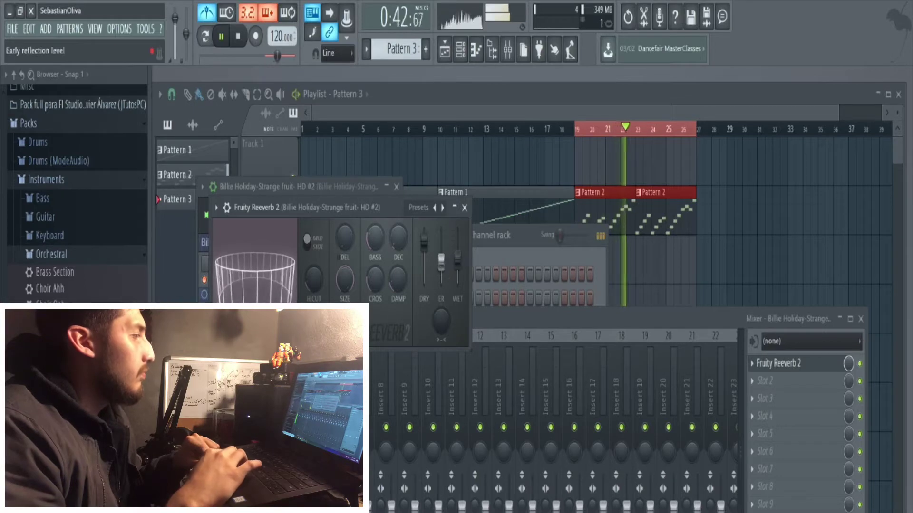
{"action": "left_click", "coordinate": [465, 209]}
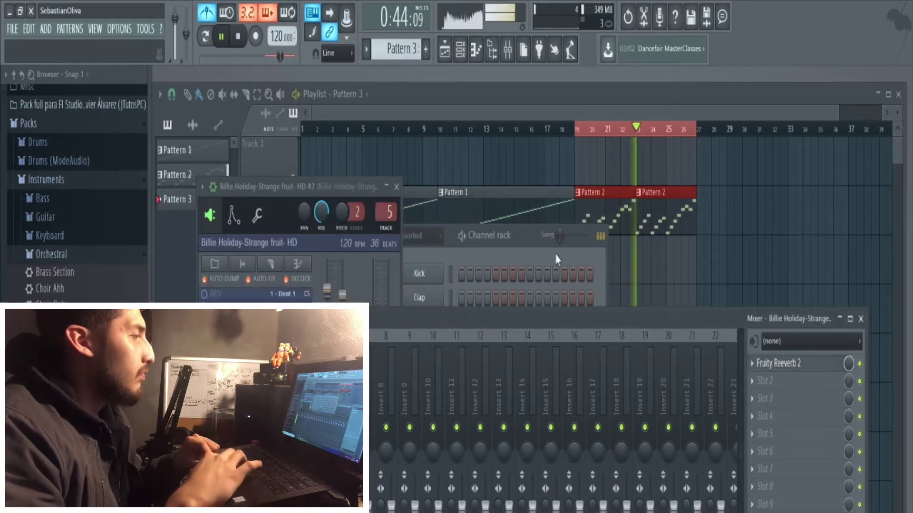
Add Fruity Chorus to the second effect slot and choose its Low enhance preset
{"action": "left_click", "coordinate": [766, 382]}
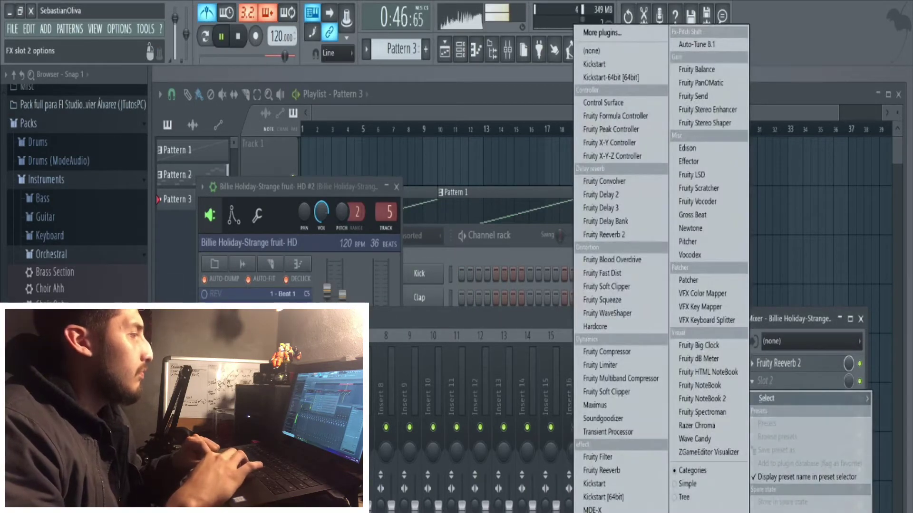
{"action": "left_click", "coordinate": [600, 509]}
{"action": "left_click", "coordinate": [451, 229]}
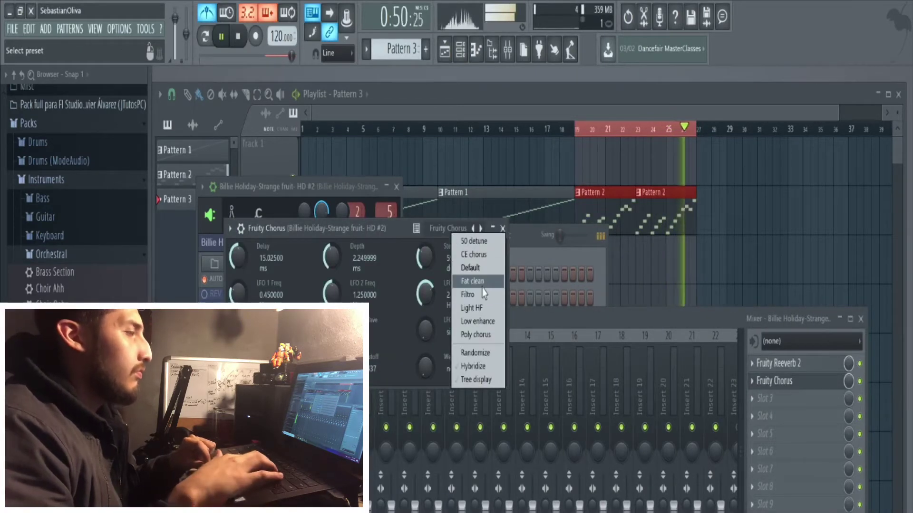
{"action": "left_click", "coordinate": [476, 335]}
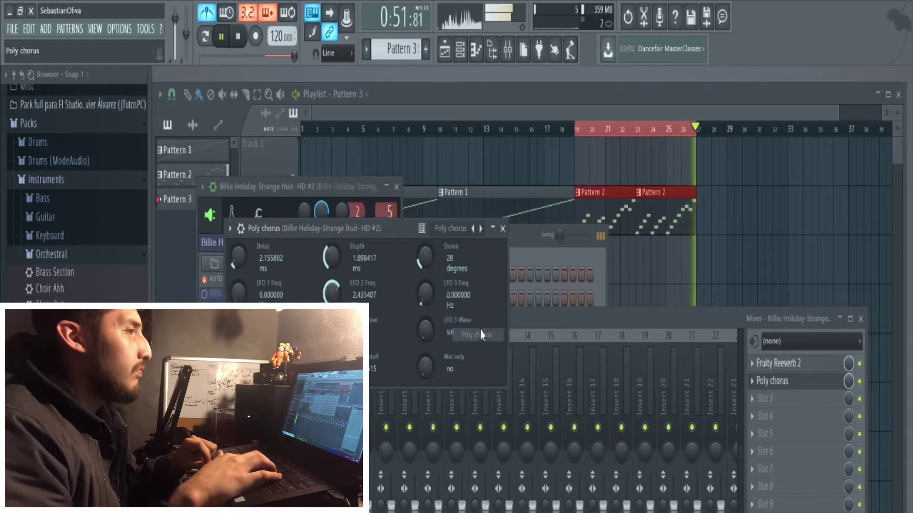
{"action": "left_click", "coordinate": [474, 229]}
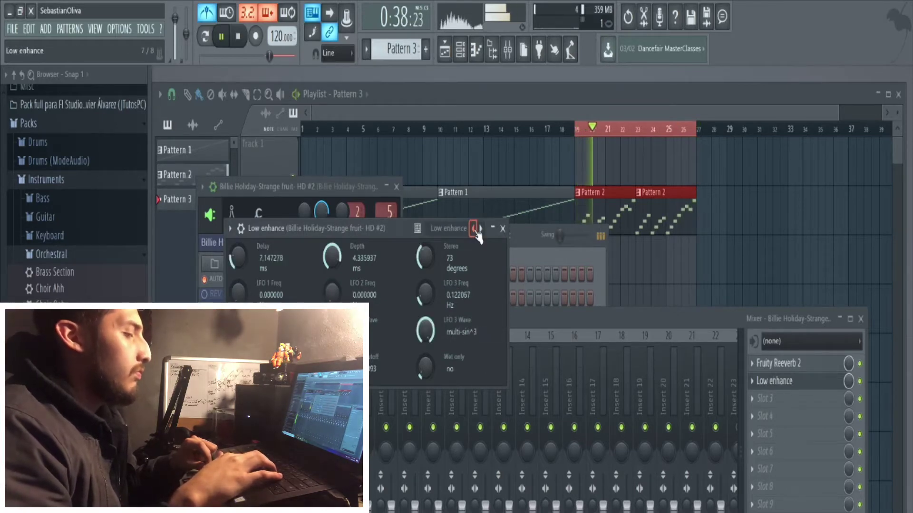
{"action": "left_click", "coordinate": [502, 229]}
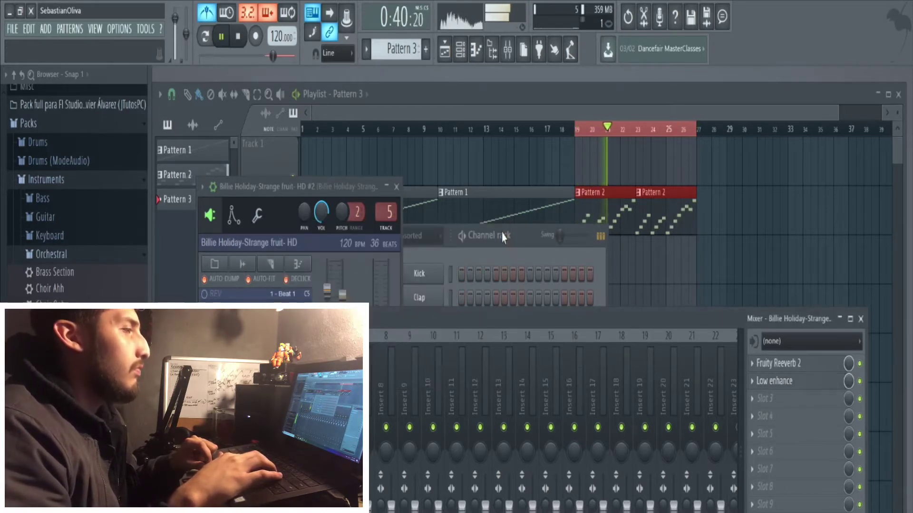
Turn off the metronome and expand the J Dilla Drum Kit folder inside dilla-kit in the sample browser
{"action": "left_click", "coordinate": [502, 237]}
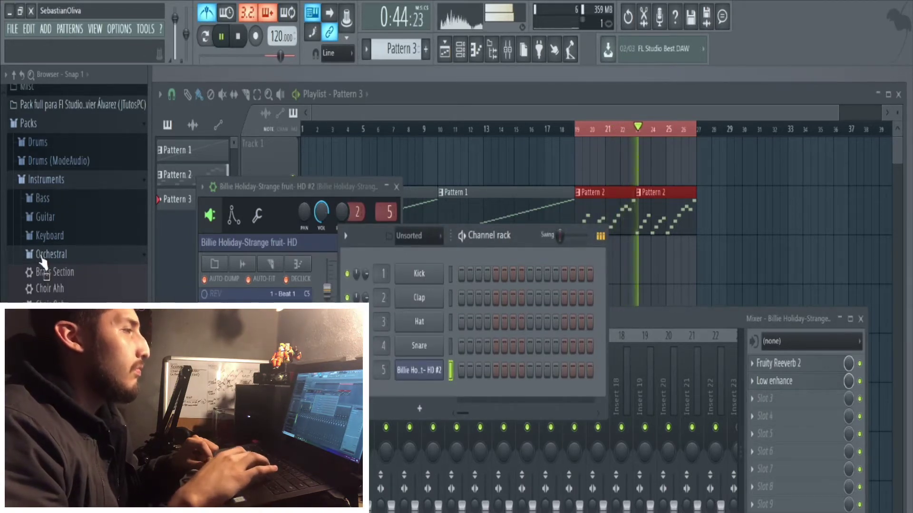
{"action": "scroll", "coordinate": [43, 262], "scroll_direction": "up", "scroll_amount": 3}
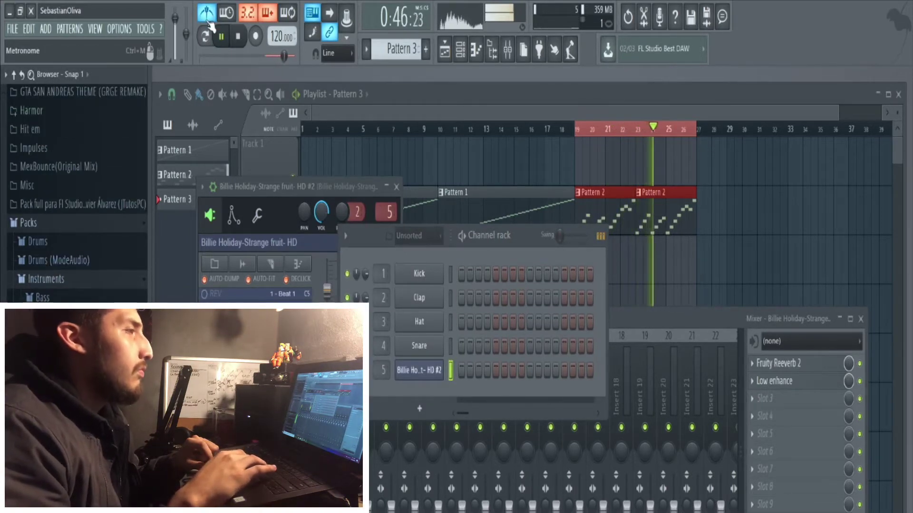
{"action": "scroll", "coordinate": [36, 238], "scroll_direction": "up", "scroll_amount": 8}
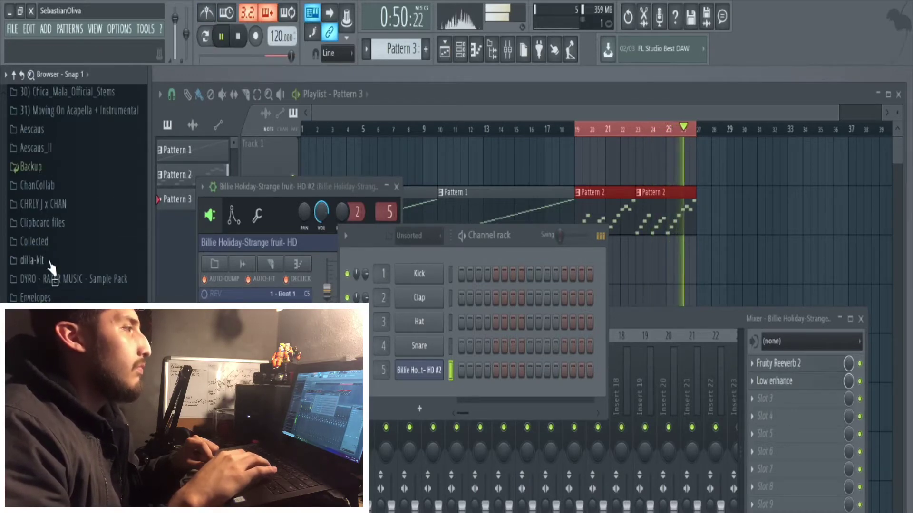
{"action": "left_click", "coordinate": [32, 260]}
{"action": "left_click", "coordinate": [79, 279]}
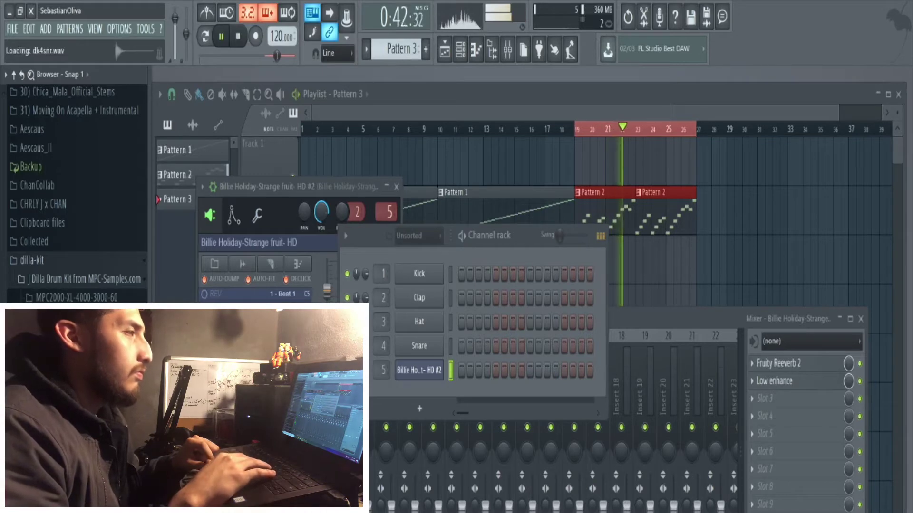
Add the DK4SNR snare and another DK4 drum sample from the kit as new channels below the sliced sample
{"action": "left_click_drag", "start_coordinate": [76, 333], "coordinate": [404, 394]}
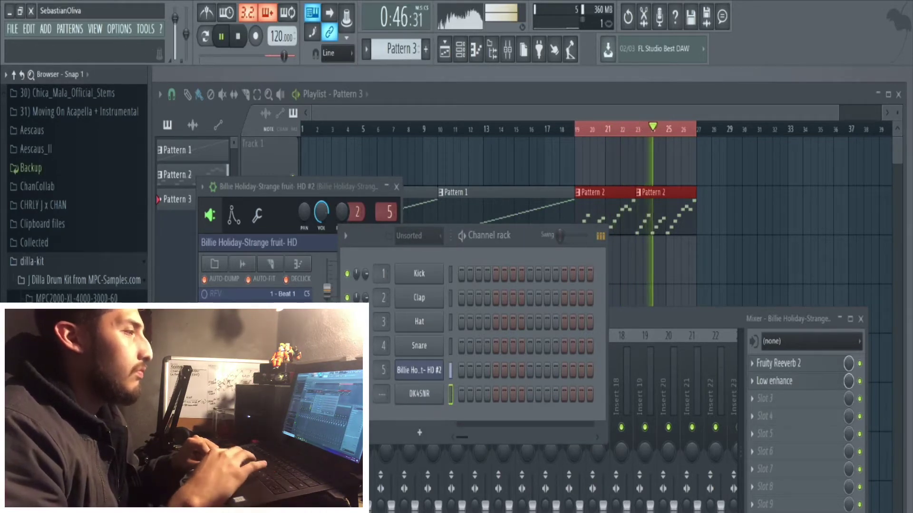
{"action": "left_click_drag", "start_coordinate": [76, 333], "coordinate": [422, 421]}
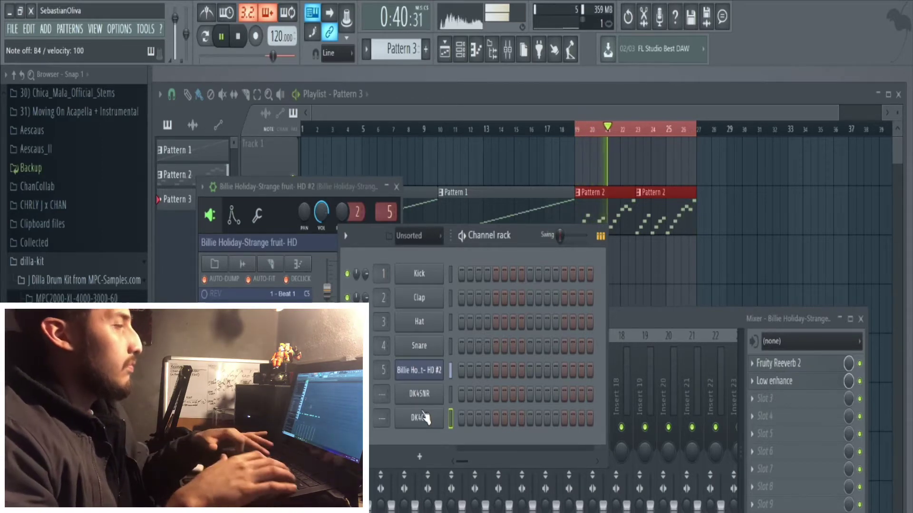
Record a steady, evenly spaced run of DK4CH hits into Pattern 3, capturing notes and automation, and retake it once
{"action": "key", "text": "space"}
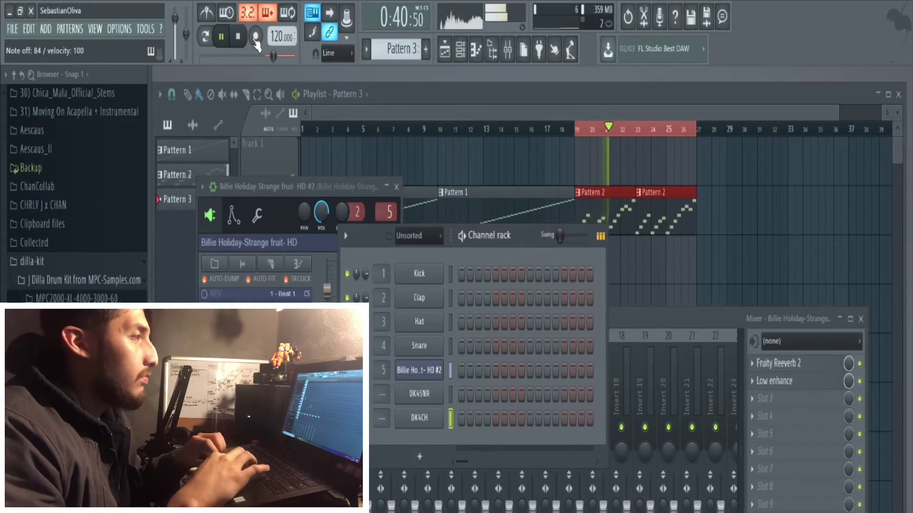
{"action": "key", "text": "space"}
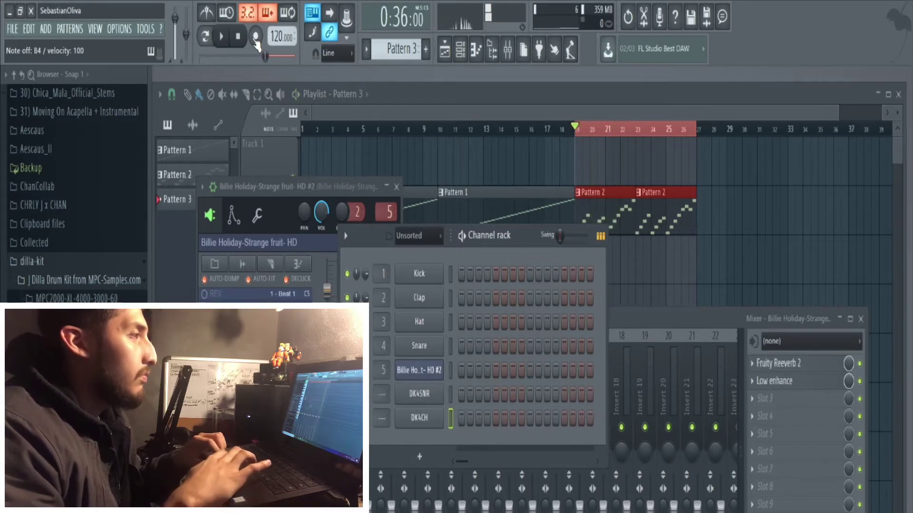
{"action": "left_click", "coordinate": [256, 38]}
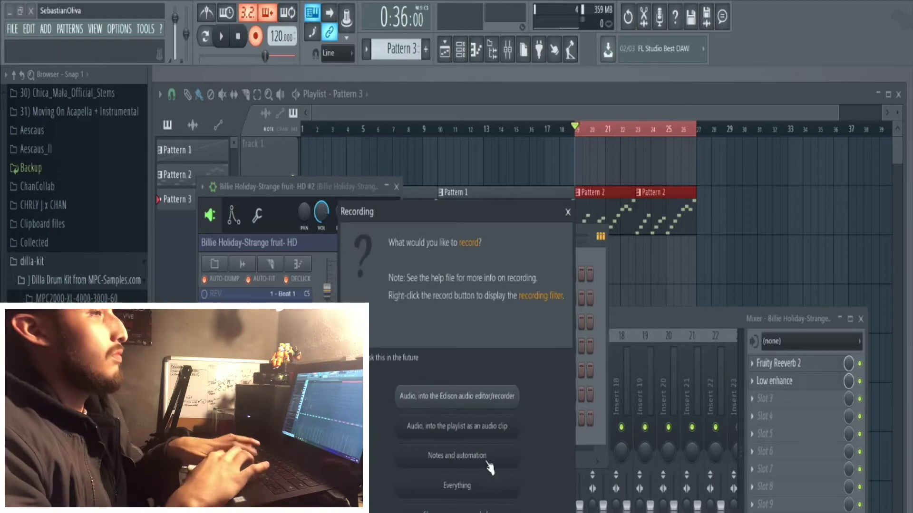
{"action": "left_click", "coordinate": [486, 462]}
{"action": "key", "text": "space"}
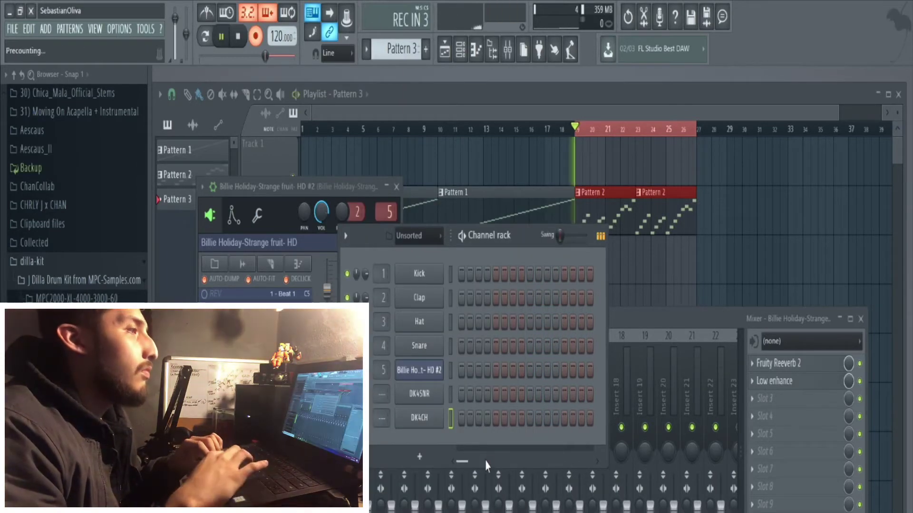
{"action": "key", "text": "m"}
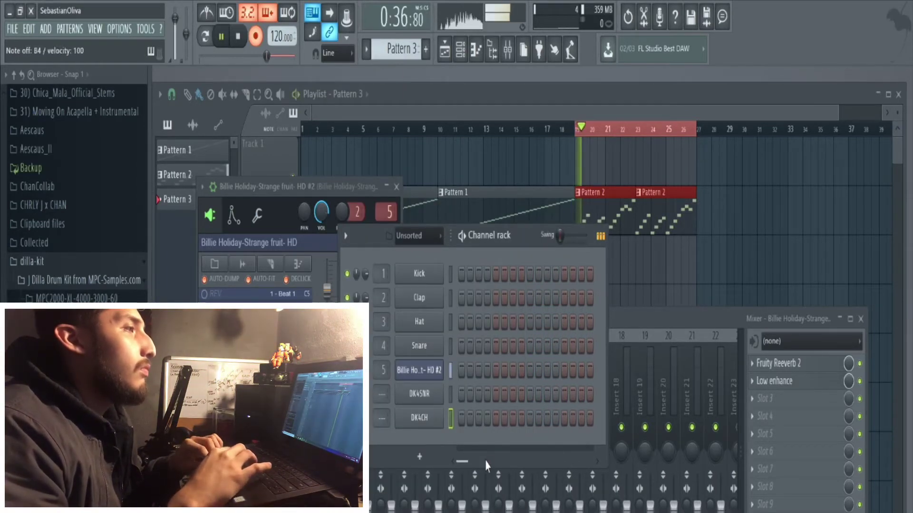
{"action": "key", "text": "space"}
{"action": "key", "text": "space"}
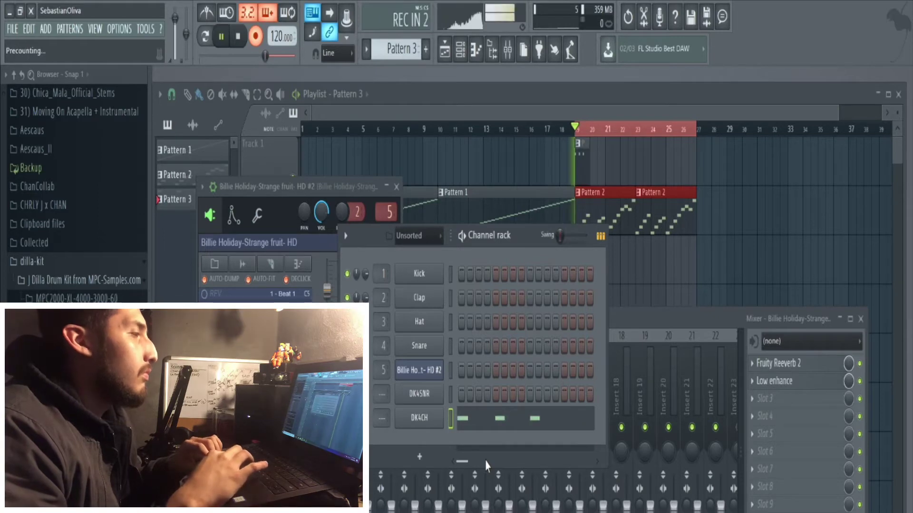
{"action": "key", "text": "m"}
{"action": "key", "text": "m"}
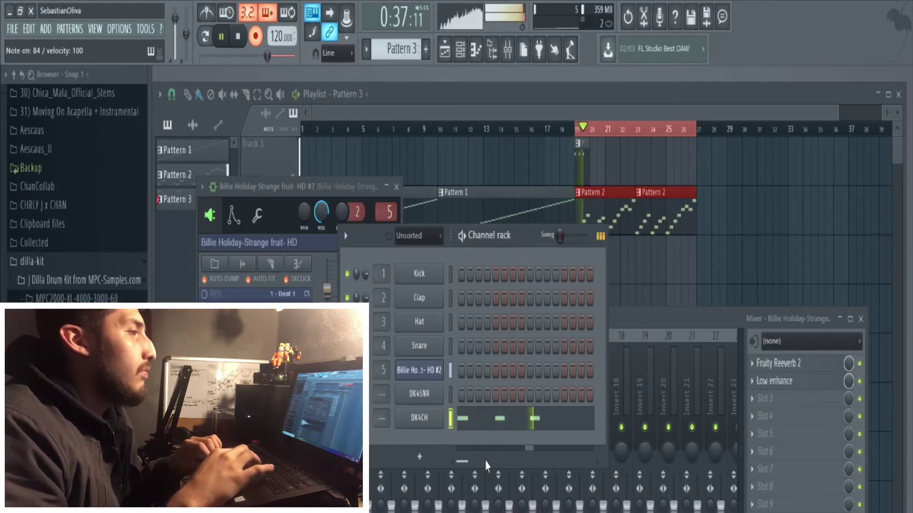
Select the recorded DK4CH notes in the piano roll and duplicate the one-bar phrase three times to fill four bars
{"action": "left_click", "coordinate": [505, 425]}
{"action": "key", "text": "r"}
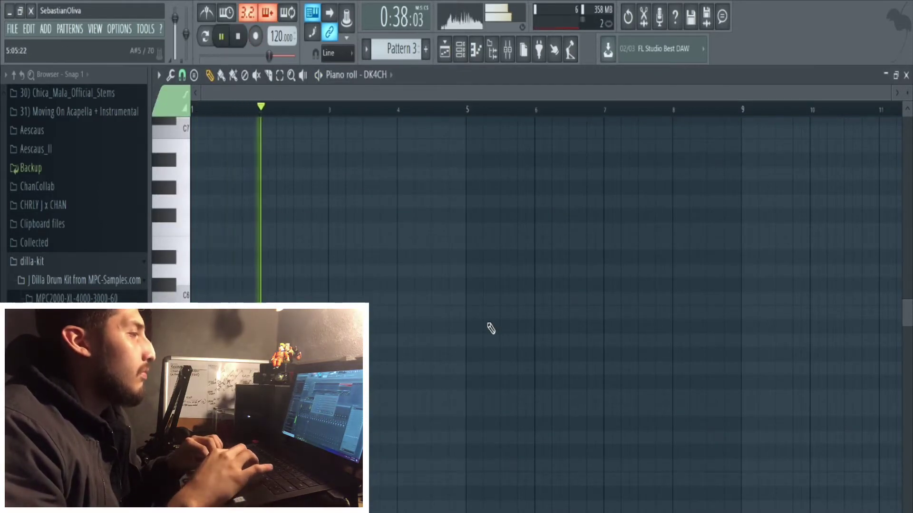
{"action": "left_click", "coordinate": [894, 95]}
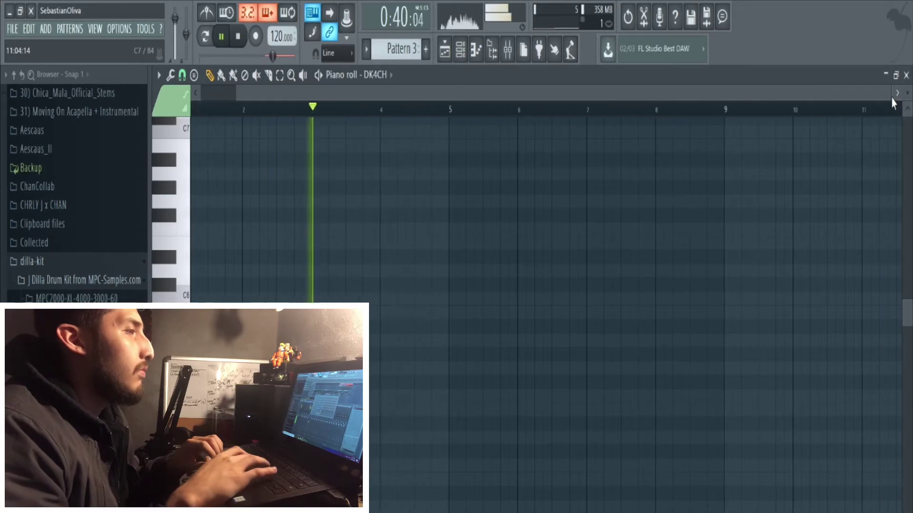
{"action": "left_click_drag", "start_coordinate": [892, 95], "coordinate": [540, 93]}
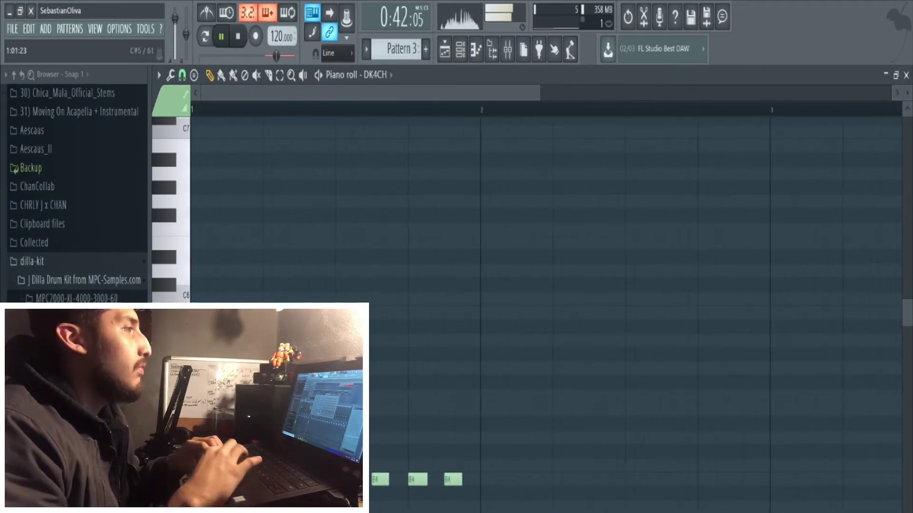
{"action": "key", "text": "alt+r"}
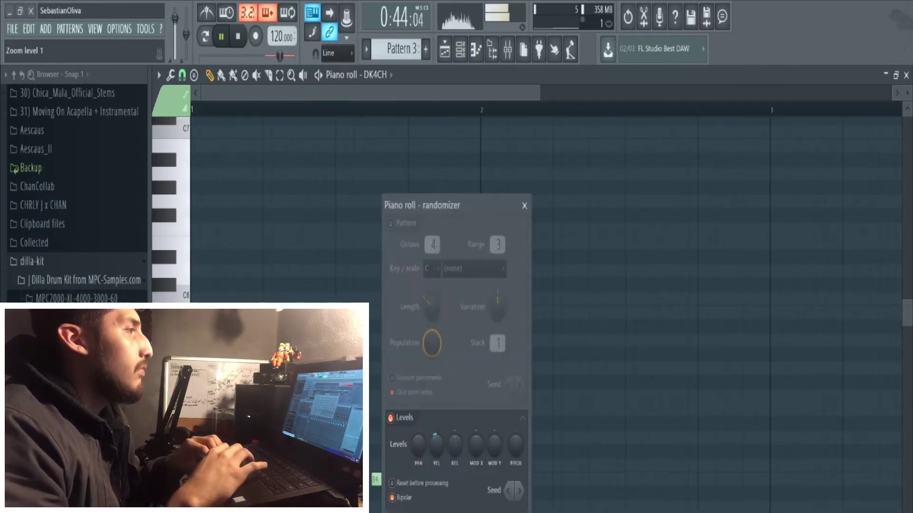
{"action": "key", "text": "Escape"}
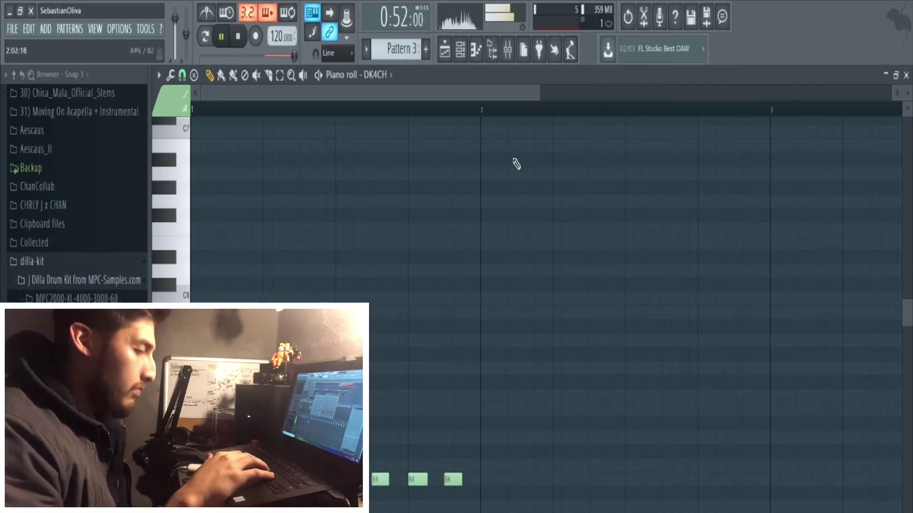
{"action": "key", "text": "ctrl+a"}
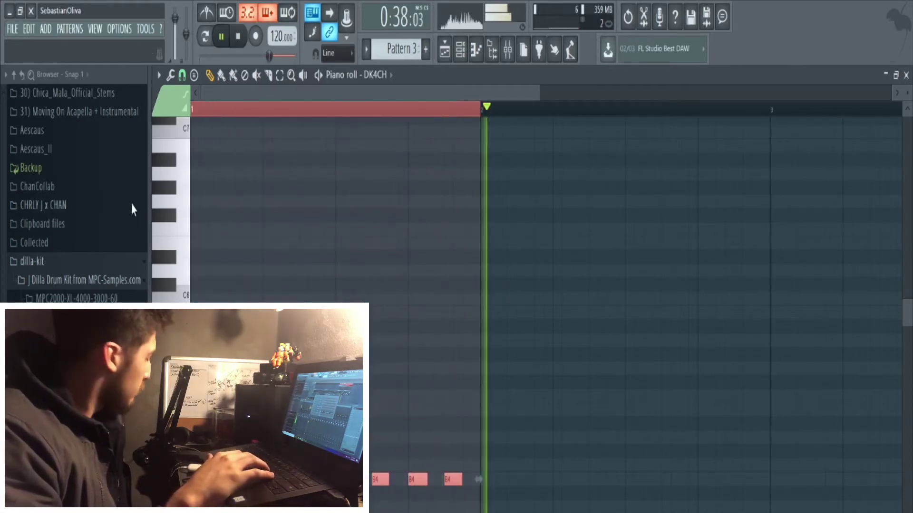
{"action": "key", "text": "ctrl+b"}
{"action": "key", "text": "ctrl+b"}
{"action": "key", "text": "ctrl+b"}
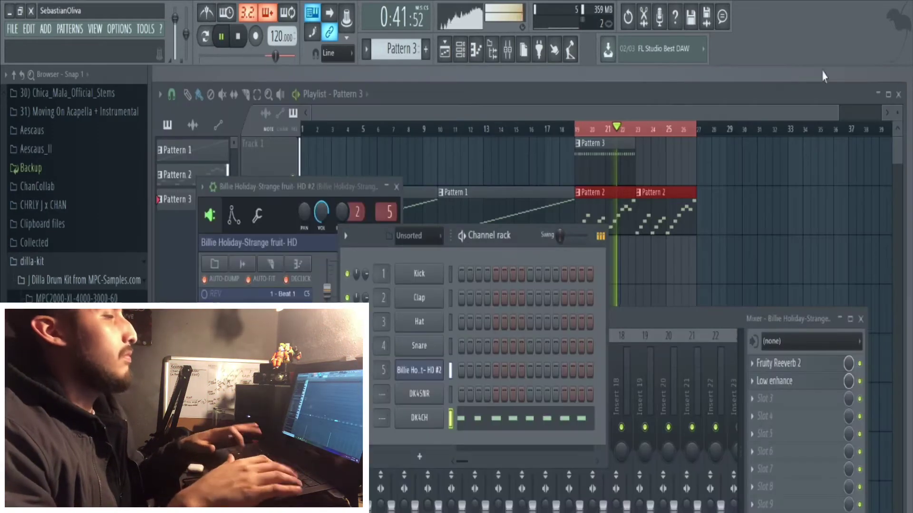
Close the piano roll and place a second Pattern 3 clip on Track 1 of the playlist, starting at bar 23
{"action": "left_click", "coordinate": [905, 75]}
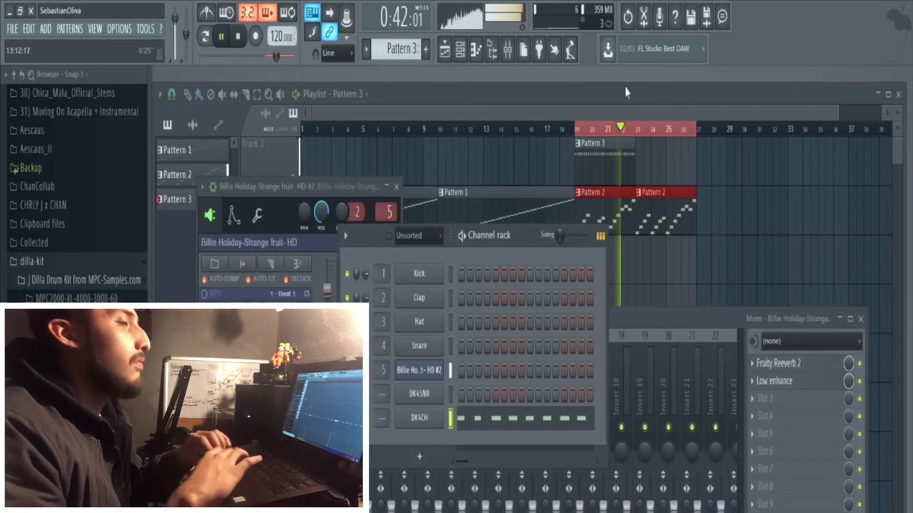
{"action": "key", "text": "F12"}
{"action": "left_click", "coordinate": [637, 165]}
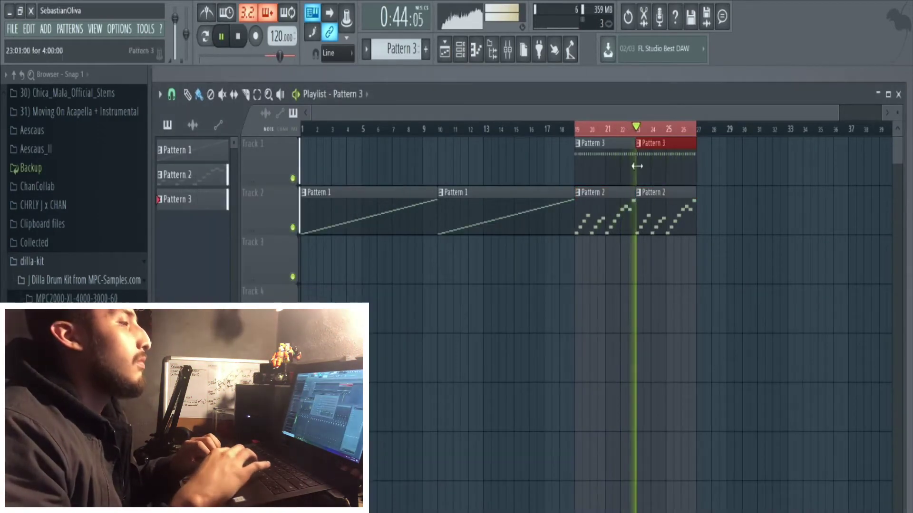
Route the DK4CH channel to mixer track 6 and lower its volume to 71%
{"action": "key", "text": "F6"}
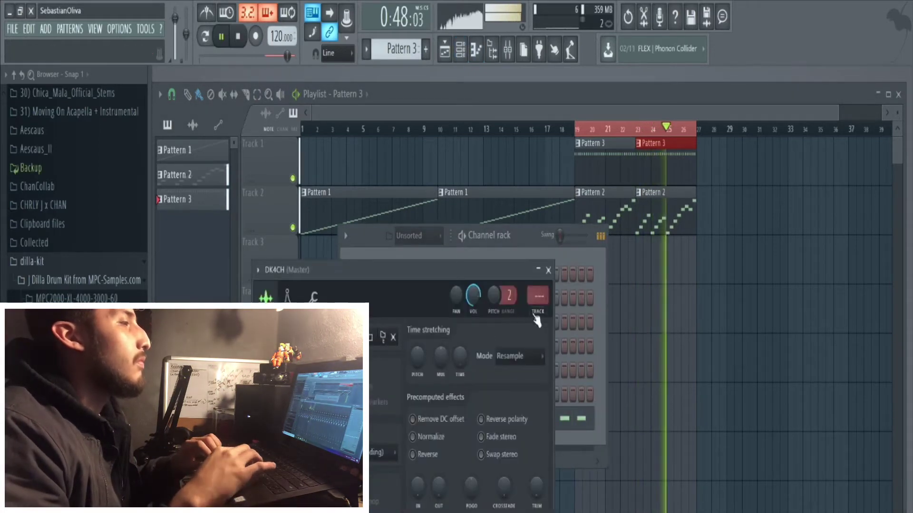
{"action": "key", "text": "ctrl+shift+l"}
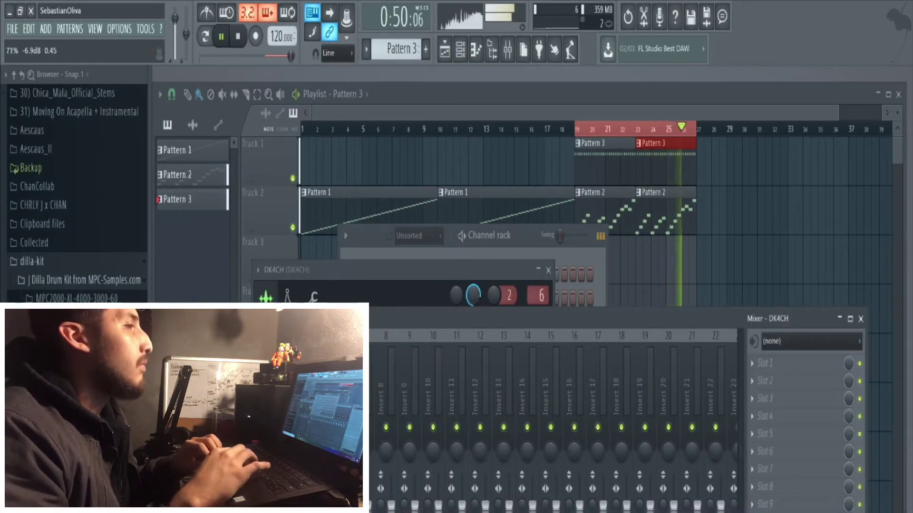
{"action": "left_click", "coordinate": [568, 258]}
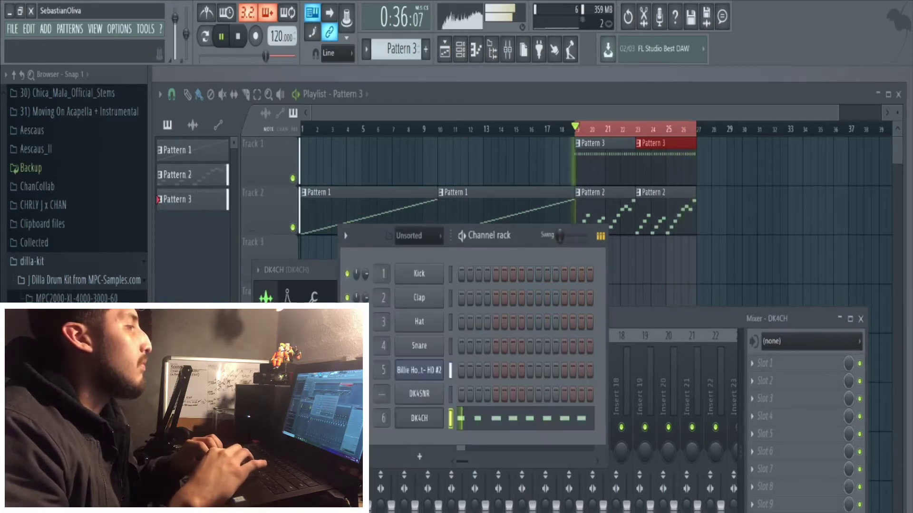
Add DK4SNR again as a new channel and record a single snare hit on the third beat of bar 2 in Pattern 3
{"action": "left_click_drag", "start_coordinate": [428, 505], "coordinate": [432, 444]}
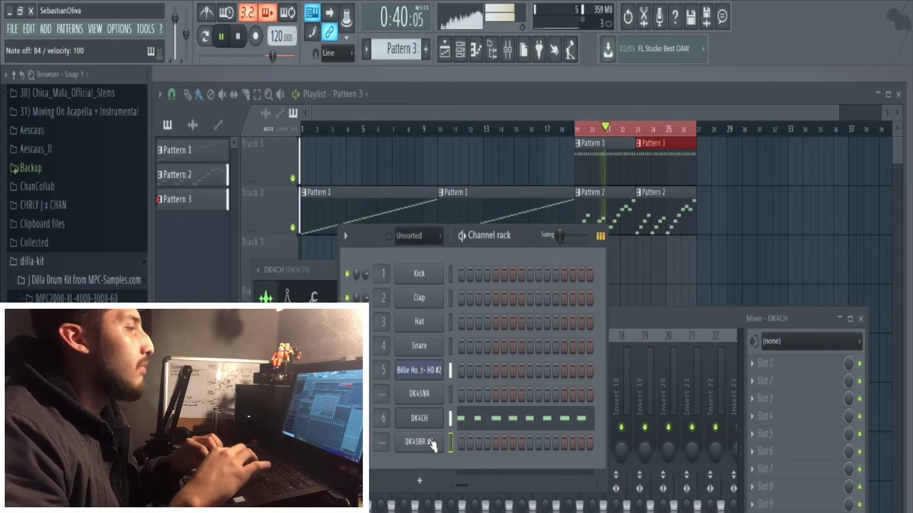
{"action": "key", "text": "space"}
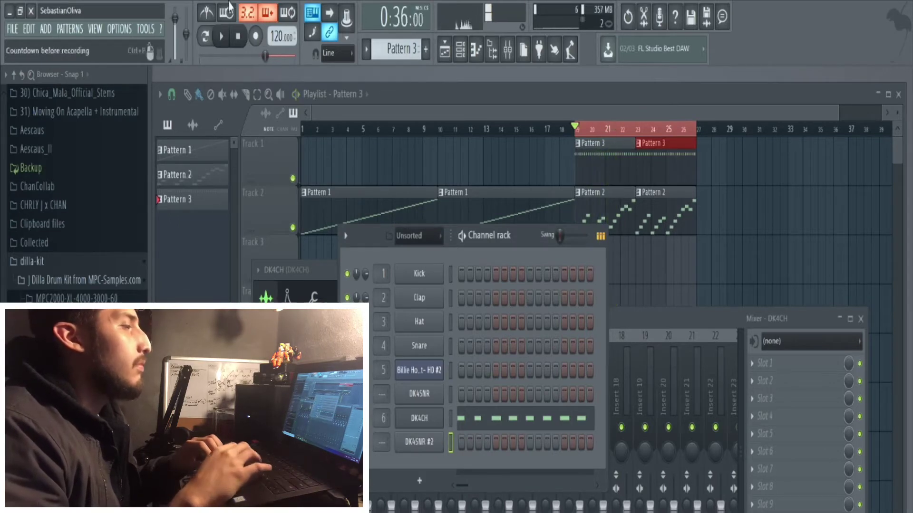
{"action": "left_click", "coordinate": [256, 40]}
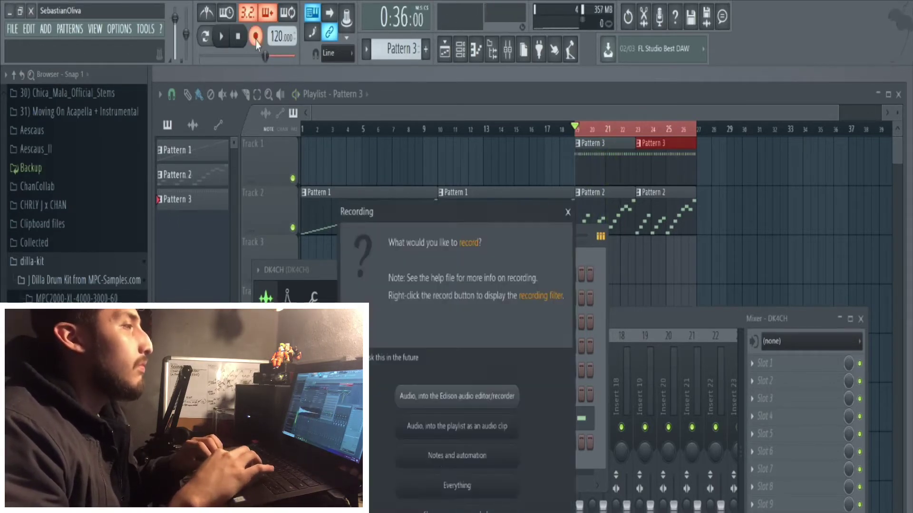
{"action": "left_click", "coordinate": [453, 464]}
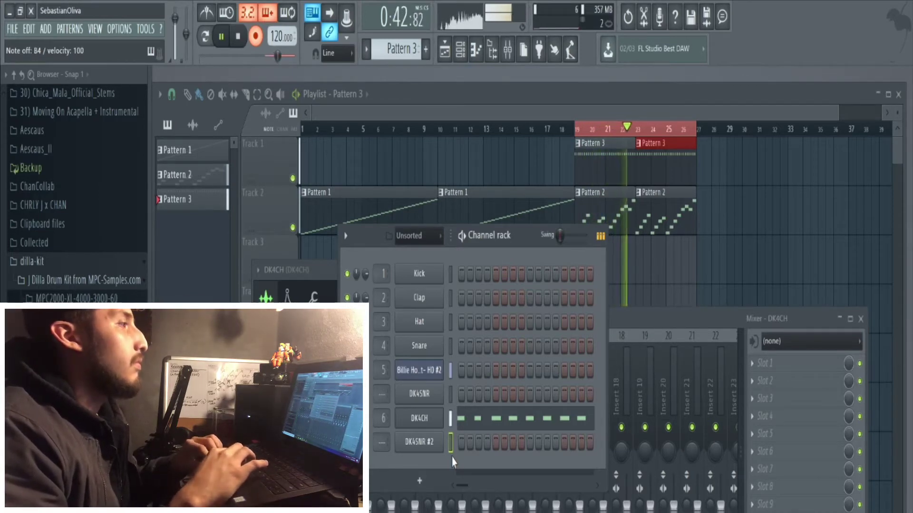
{"action": "key", "text": "space"}
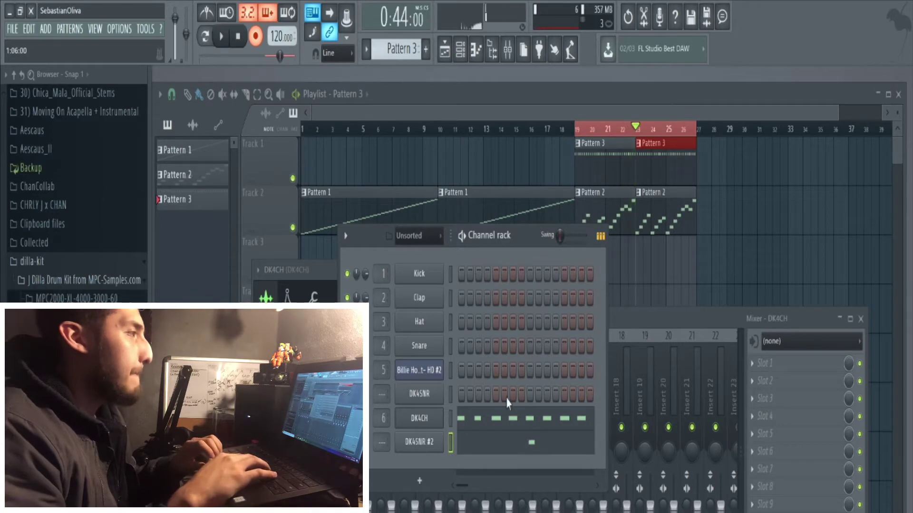
{"action": "left_click", "coordinate": [514, 449]}
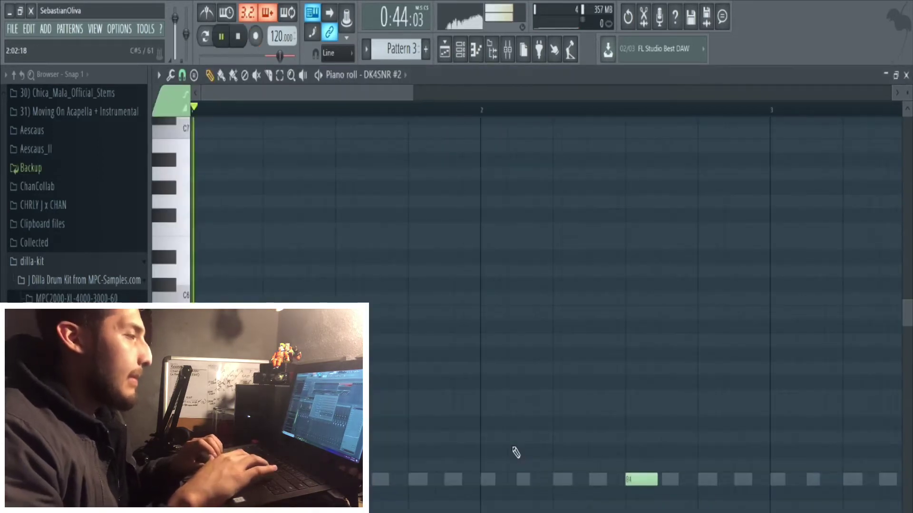
{"action": "key", "text": "F7"}
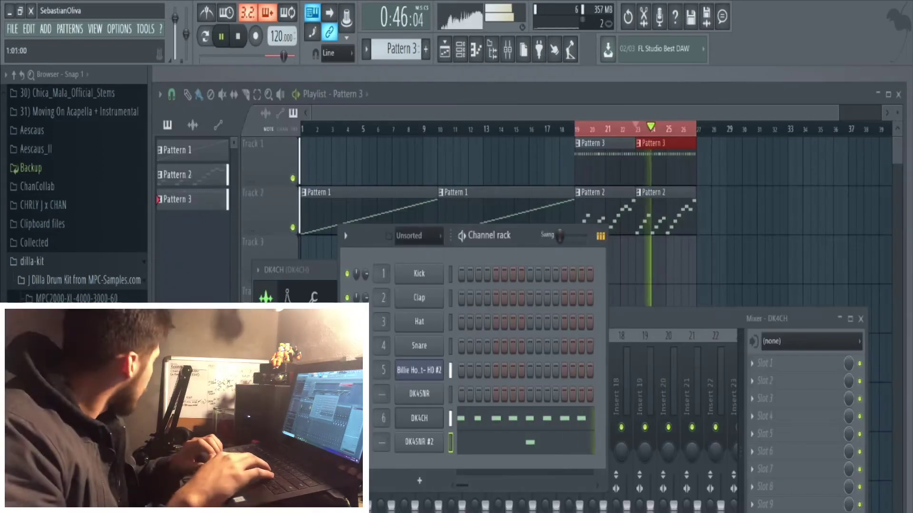
Route the DK4SNR #2 channel to free mixer track 7 and close its channel settings
{"action": "left_click", "coordinate": [419, 442]}
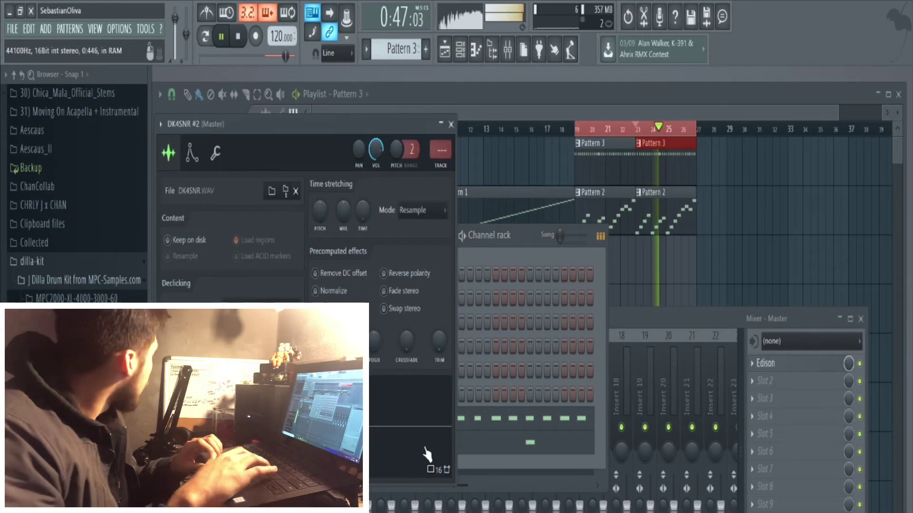
{"action": "left_click", "coordinate": [441, 166]}
{"action": "left_click", "coordinate": [450, 124]}
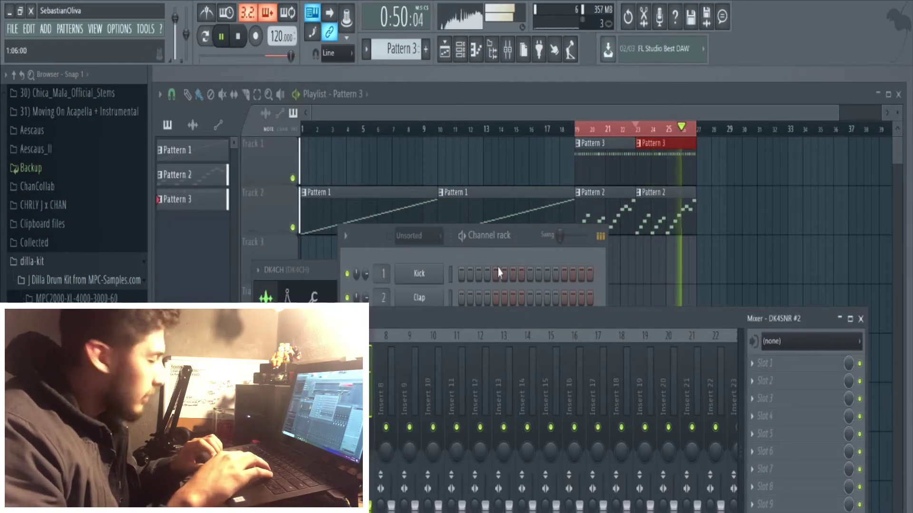
{"action": "key", "text": "F6"}
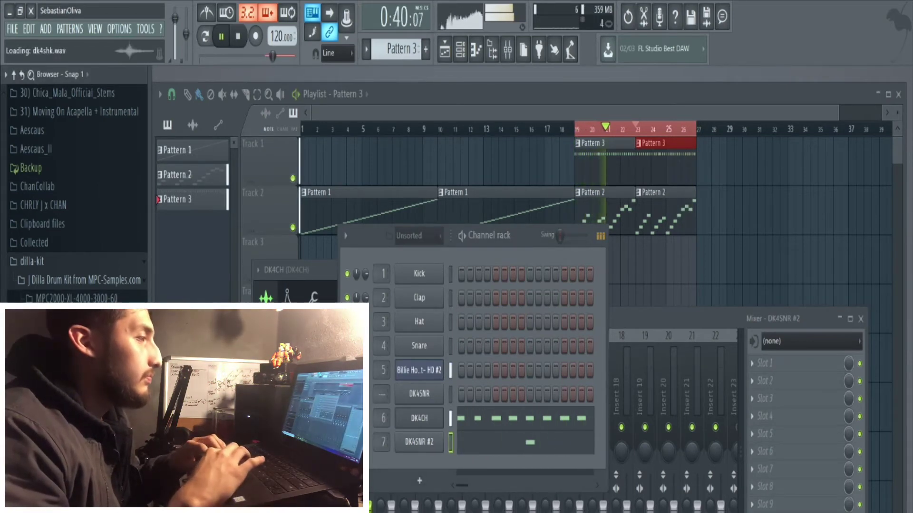
Add the DK4OH sample from the kit as a new channel and route it to free mixer track 8
{"action": "left_click_drag", "start_coordinate": [143, 452], "coordinate": [431, 473]}
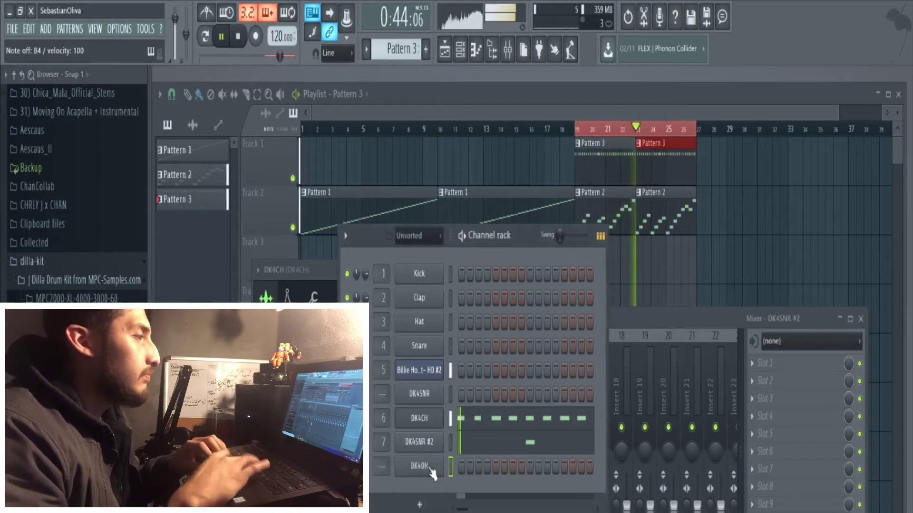
{"action": "left_click", "coordinate": [414, 473]}
{"action": "right_click", "coordinate": [454, 172]}
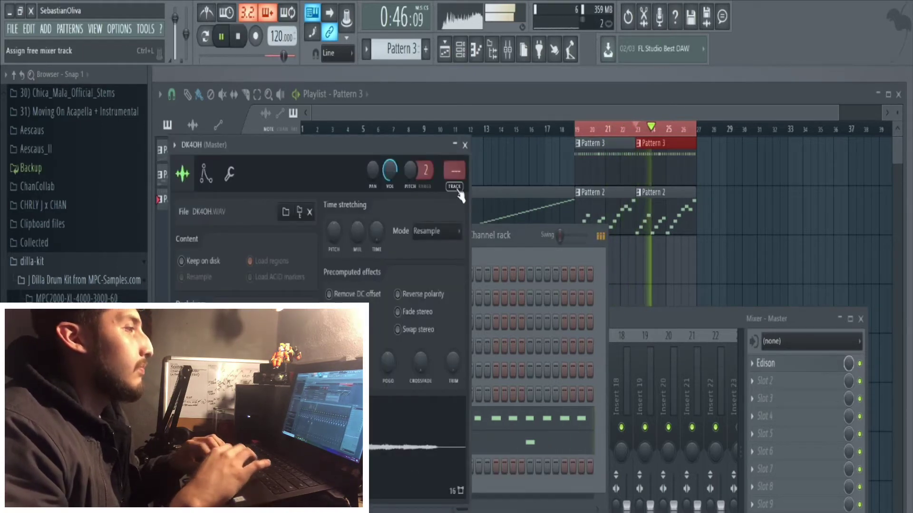
{"action": "left_click", "coordinate": [464, 145]}
{"action": "left_click", "coordinate": [418, 369]}
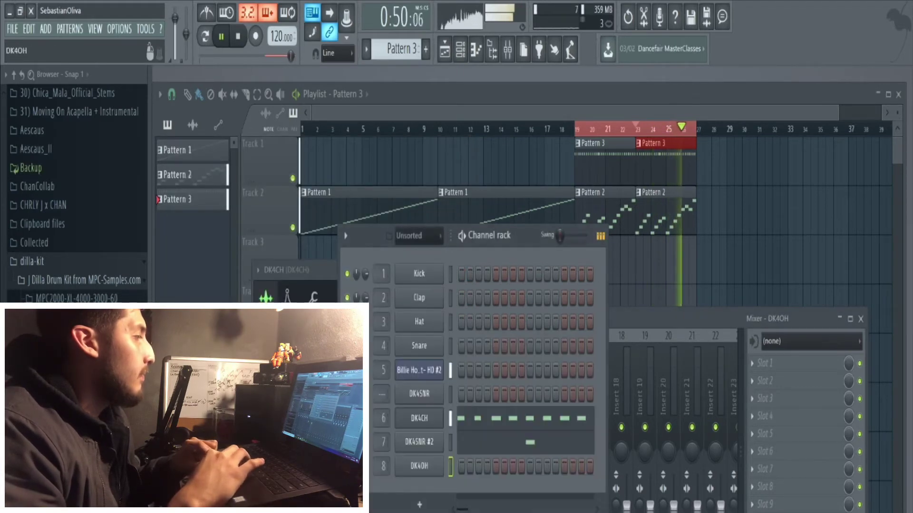
{"action": "left_click", "coordinate": [418, 369]}
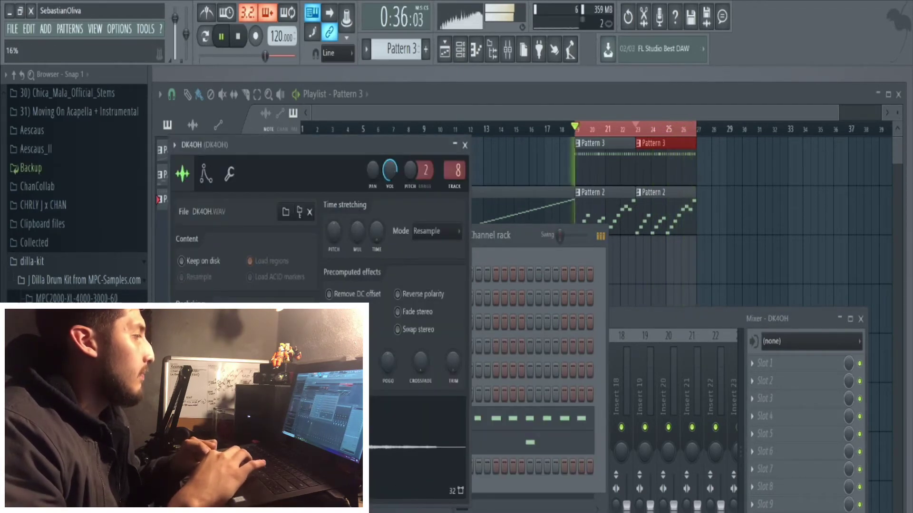
{"action": "left_click", "coordinate": [465, 144]}
Record DK4OH hits into Pattern 3 as notes and automation, and check the take in the piano roll
{"action": "key", "text": "space"}
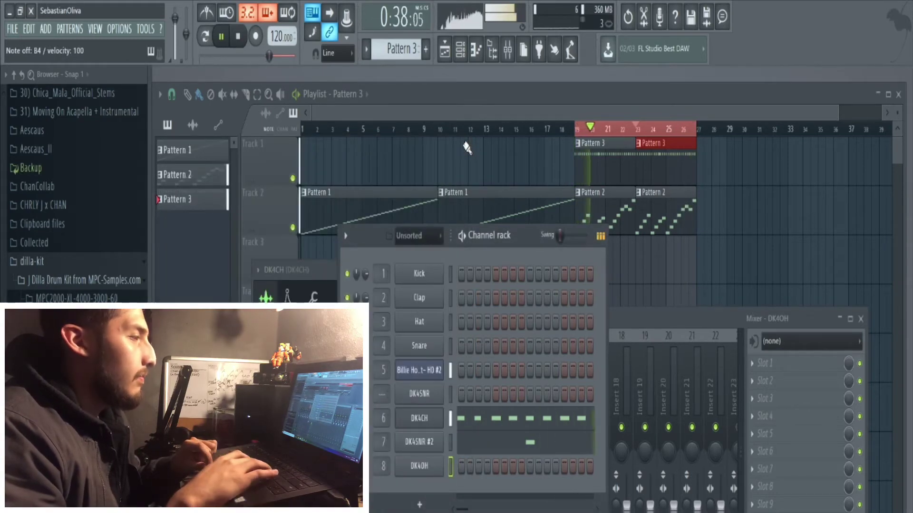
{"action": "left_click", "coordinate": [256, 36]}
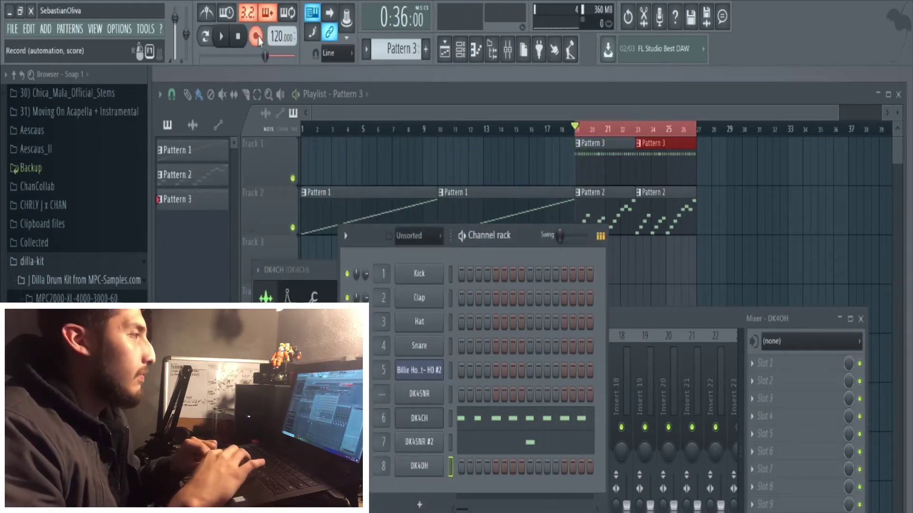
{"action": "left_click", "coordinate": [472, 456]}
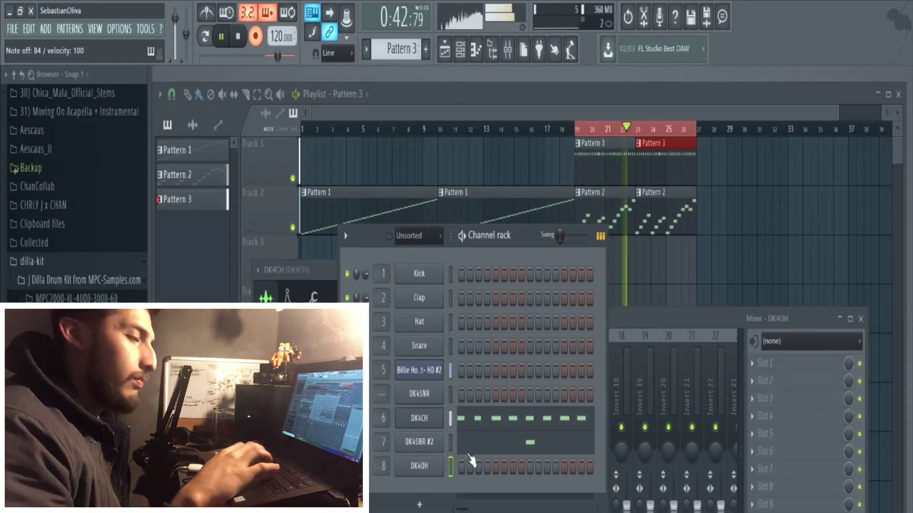
{"action": "key", "text": "space"}
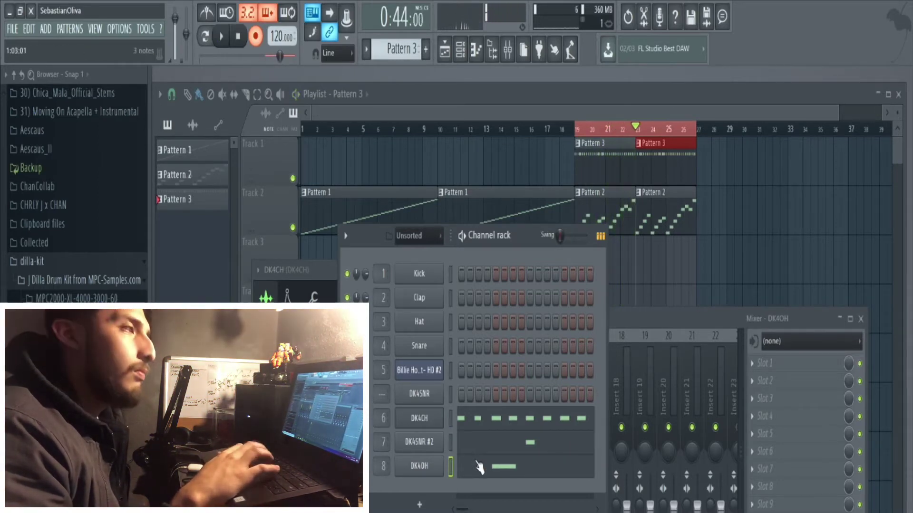
{"action": "left_click", "coordinate": [479, 467]}
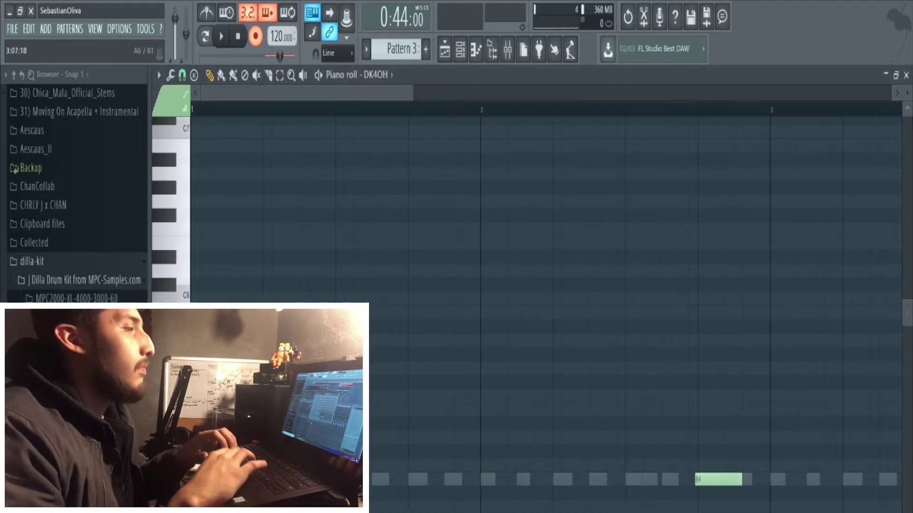
{"action": "left_click", "coordinate": [907, 75]}
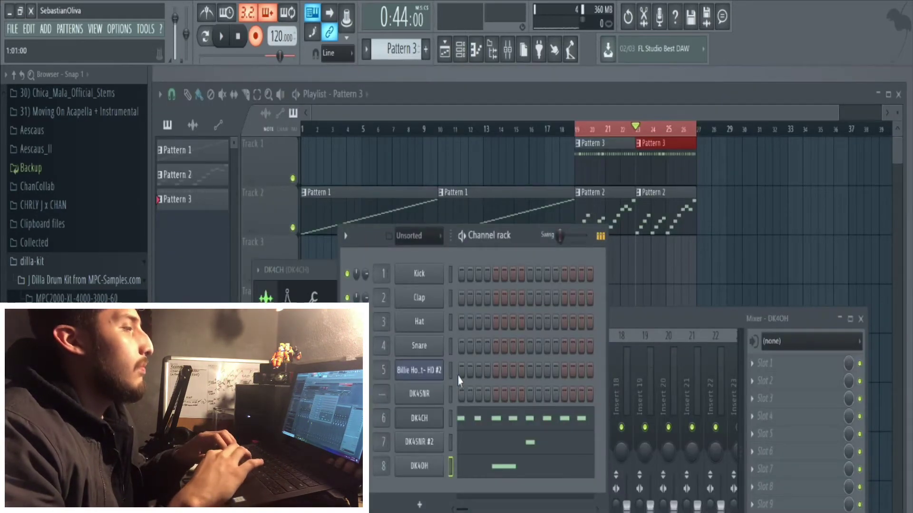
Lower the level of the DK4OH channel on mixer track 8
{"action": "left_click", "coordinate": [416, 468]}
{"action": "left_click", "coordinate": [672, 319]}
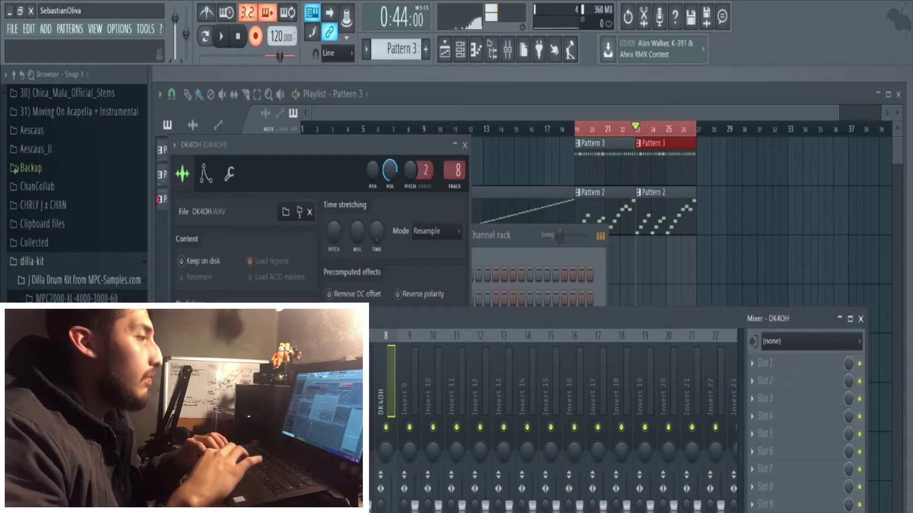
{"action": "left_click", "coordinate": [504, 261]}
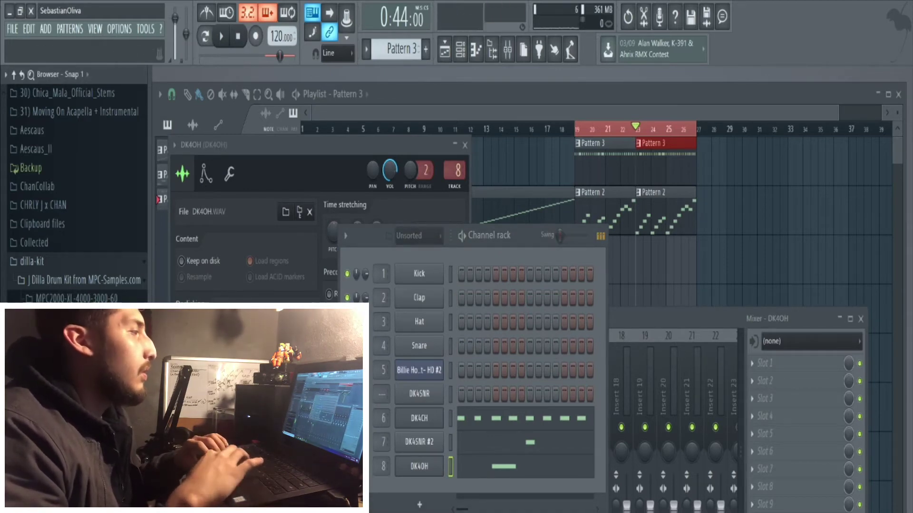
Add the DK4SHK sample from the kit as a new channel and record a steady one-hit-per-beat shaker part in Pattern 3
{"action": "left_click_drag", "start_coordinate": [432, 489], "coordinate": [432, 492]}
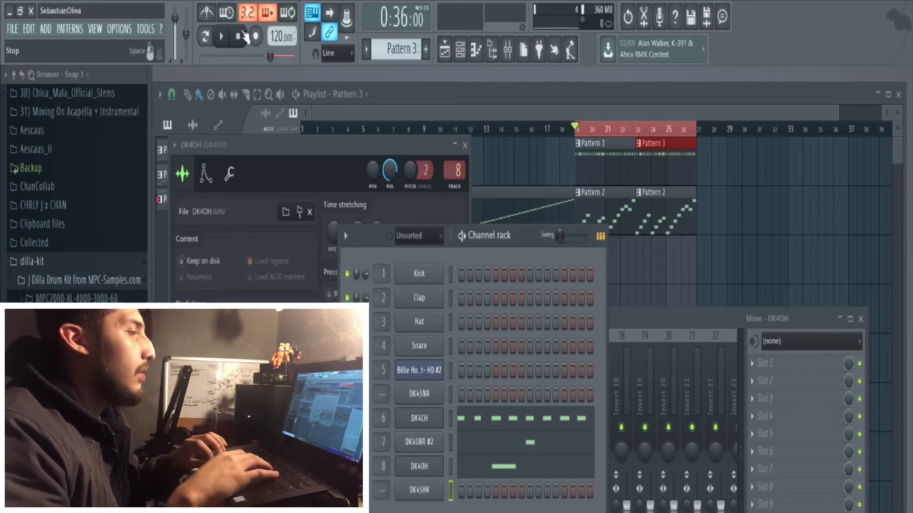
{"action": "key", "text": "r"}
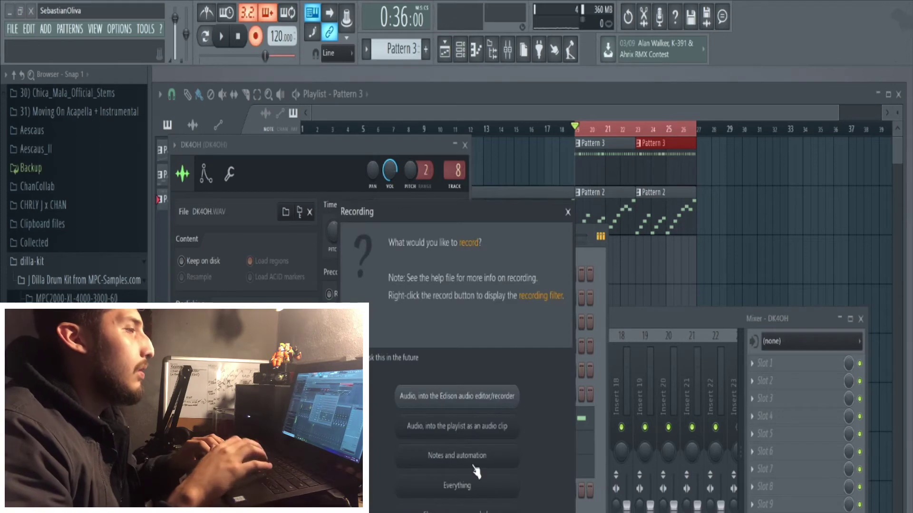
{"action": "left_click", "coordinate": [474, 466]}
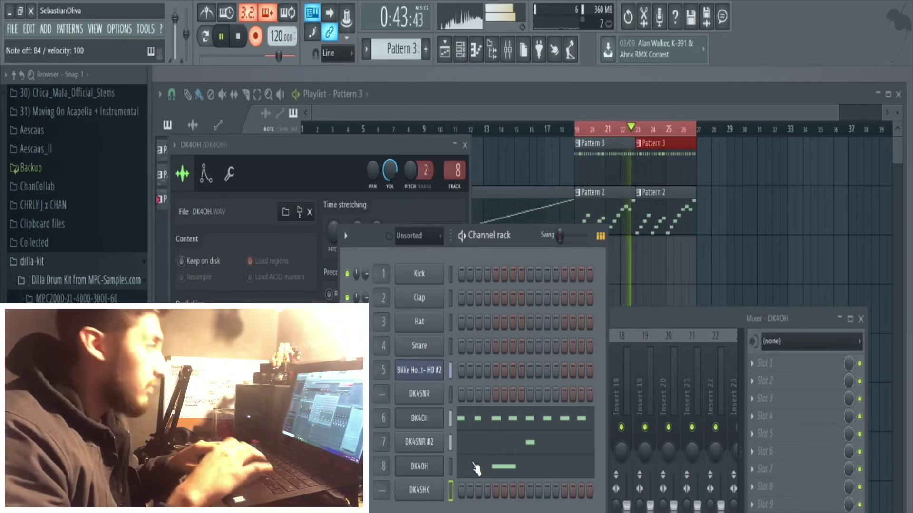
{"action": "key", "text": "space"}
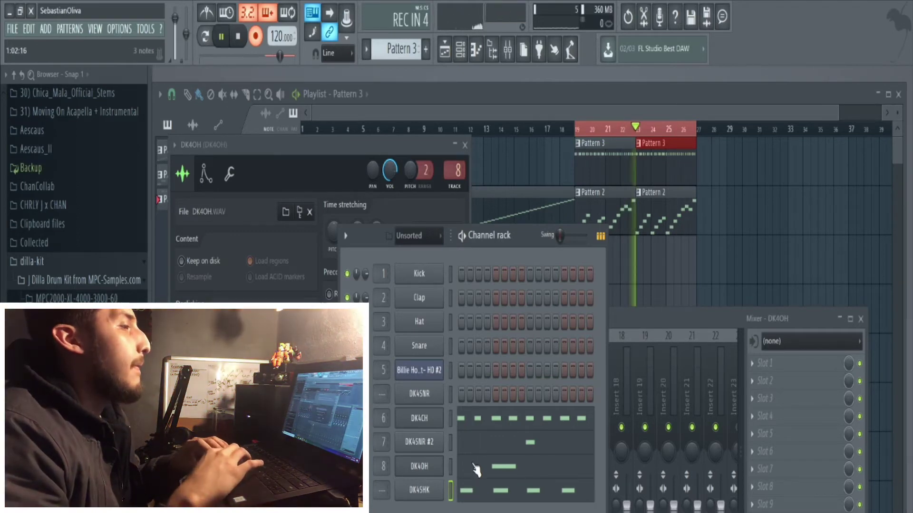
Try randomizing the levels of the DK4SHK notes in the piano roll
{"action": "left_click", "coordinate": [498, 493]}
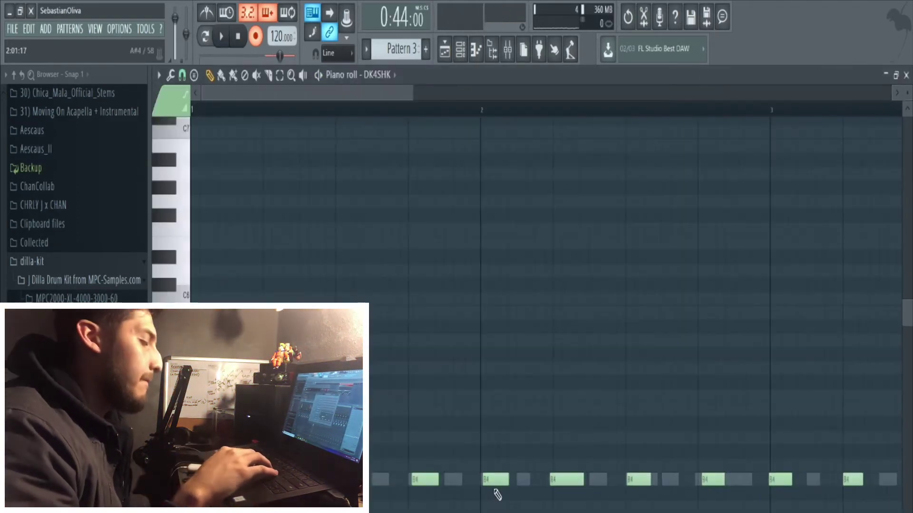
{"action": "key", "text": "alt+r"}
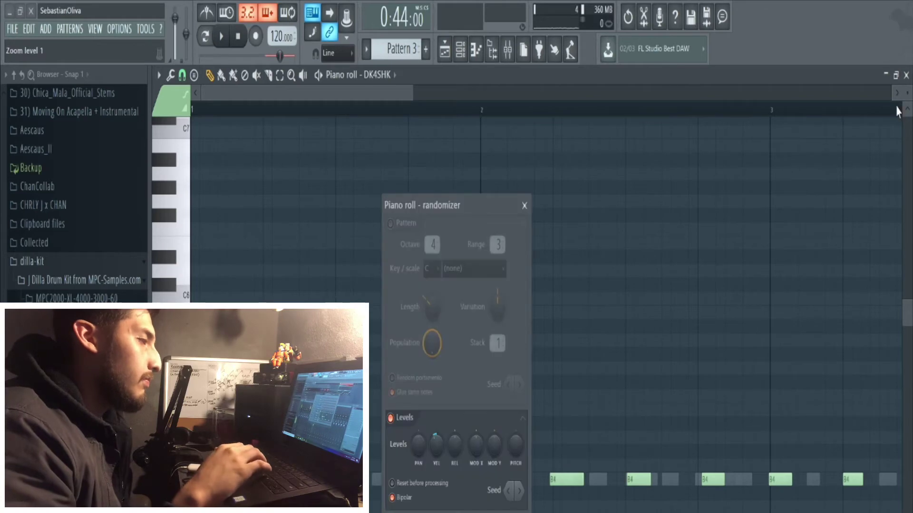
{"action": "key", "text": "Escape"}
{"action": "left_click", "coordinate": [907, 76]}
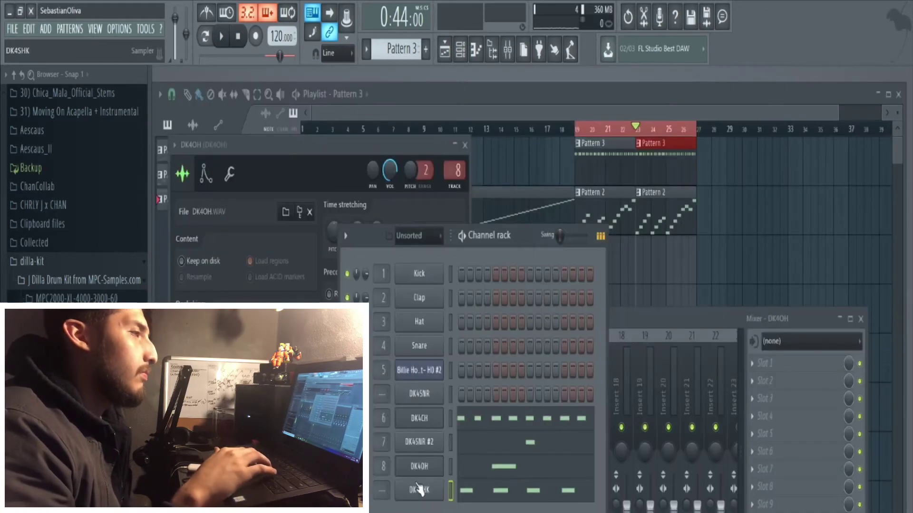
Route the DK4SHK channel to free mixer track 9 and lower its level there
{"action": "left_click", "coordinate": [419, 489]}
{"action": "key", "text": "ctrl+l"}
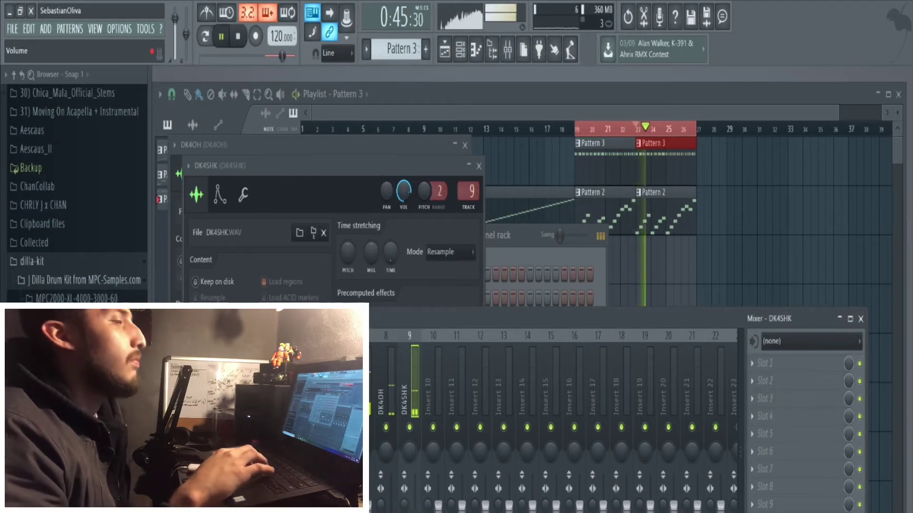
{"action": "left_click", "coordinate": [551, 264]}
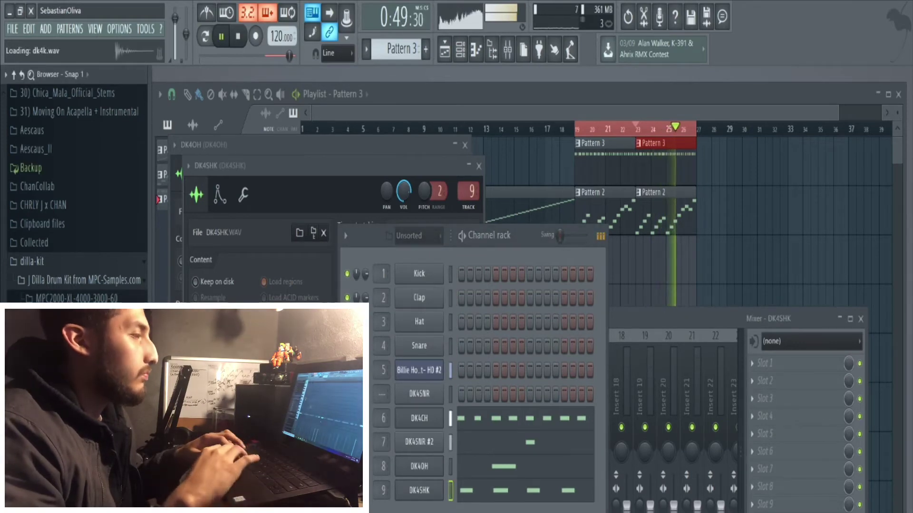
Add the DK4K kick sample from the kit as a new channel and record a kick part in Pattern 3 as notes and automation
{"action": "left_click_drag", "start_coordinate": [419, 490], "coordinate": [410, 510]}
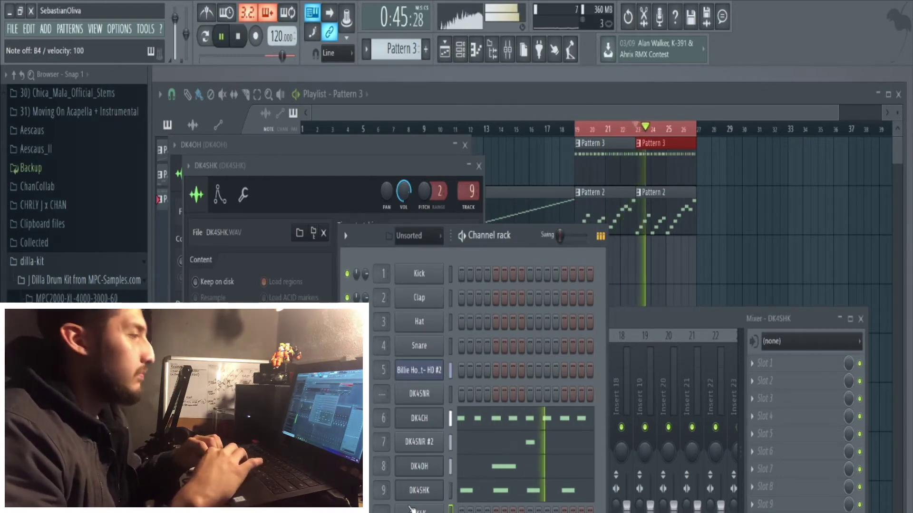
{"action": "key", "text": "space"}
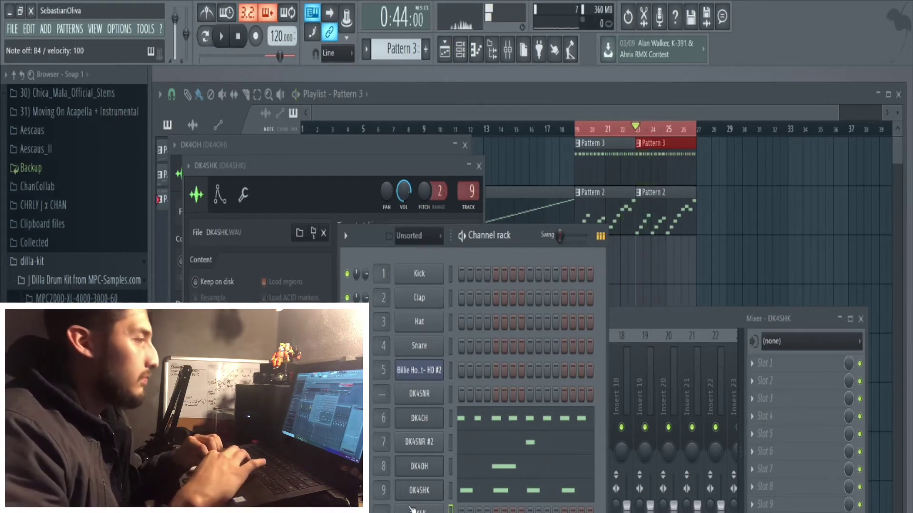
{"action": "left_click", "coordinate": [256, 37]}
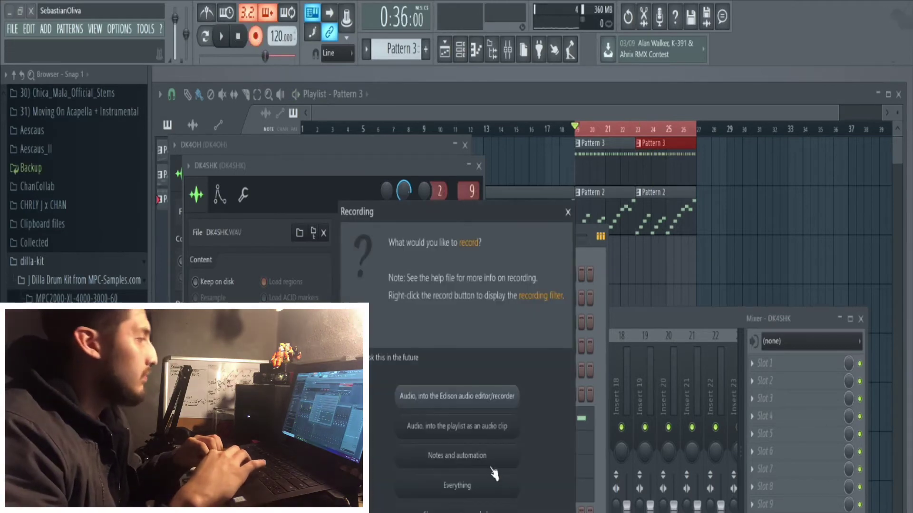
{"action": "left_click", "coordinate": [486, 461]}
{"action": "key", "text": "space"}
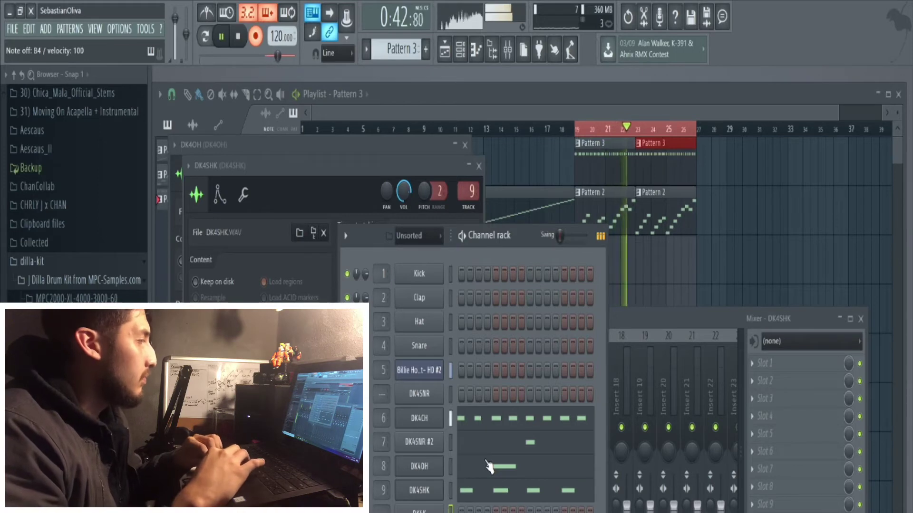
{"action": "key", "text": "space"}
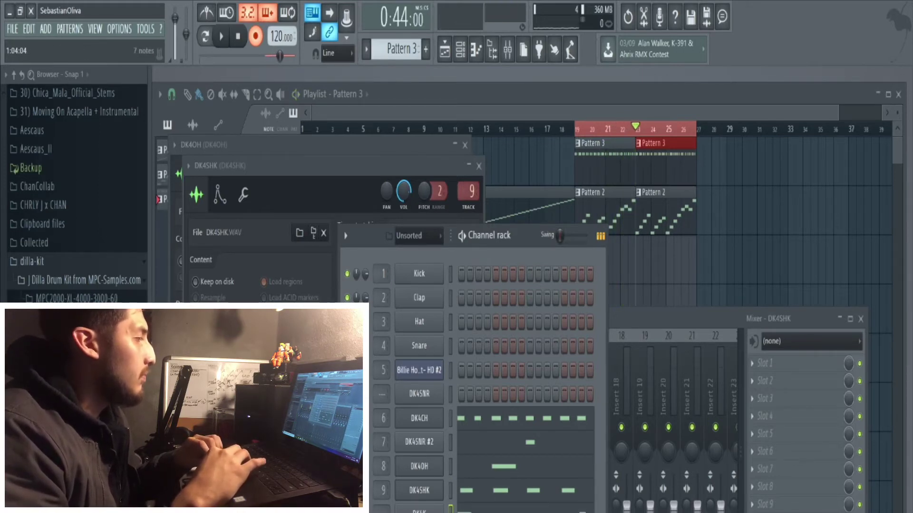
Quantize the recorded DK4K notes in the piano roll and play the loop back
{"action": "key", "text": "F7"}
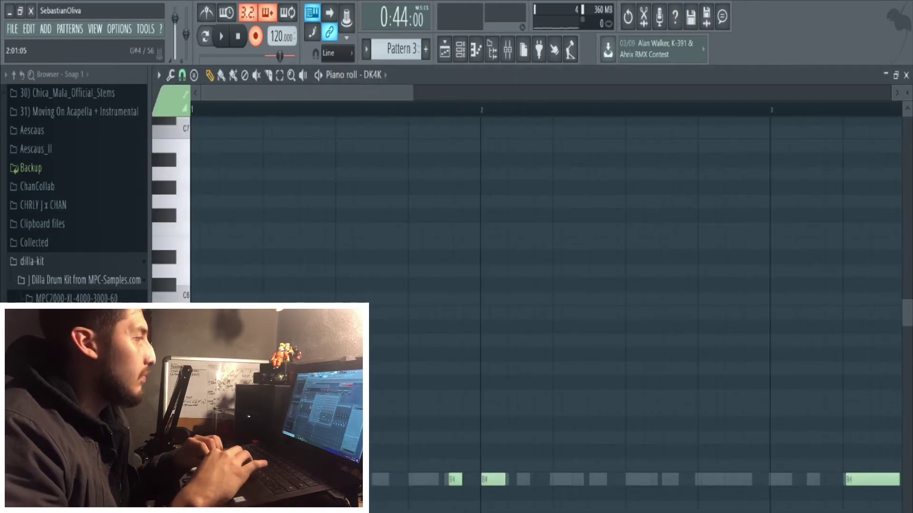
{"action": "key", "text": "alt+q"}
{"action": "key", "text": "Return"}
{"action": "key", "text": "space"}
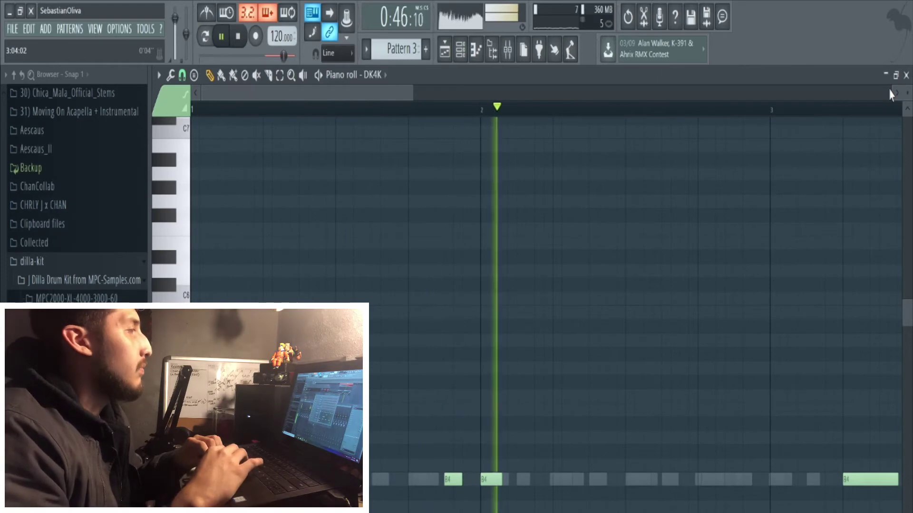
{"action": "left_click", "coordinate": [906, 75]}
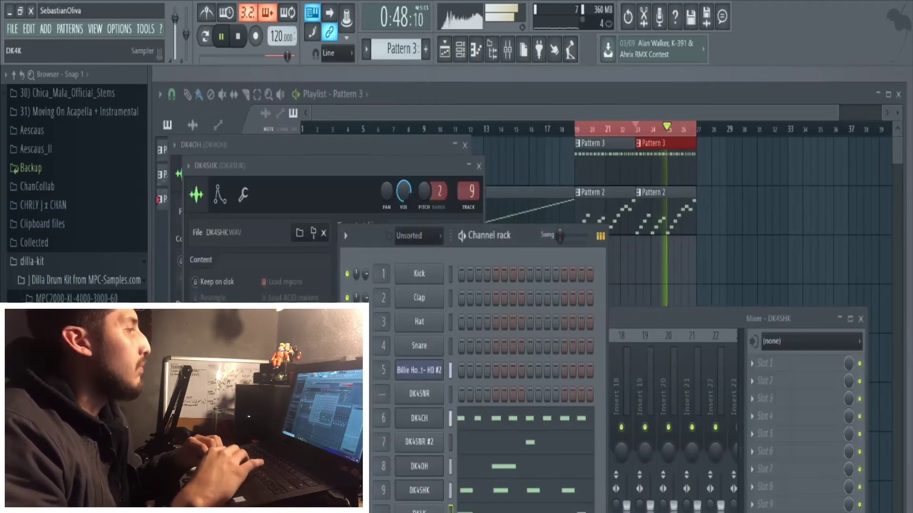
Route the DK4K channel to free mixer track 10 and close its channel settings
{"action": "left_click", "coordinate": [419, 510]}
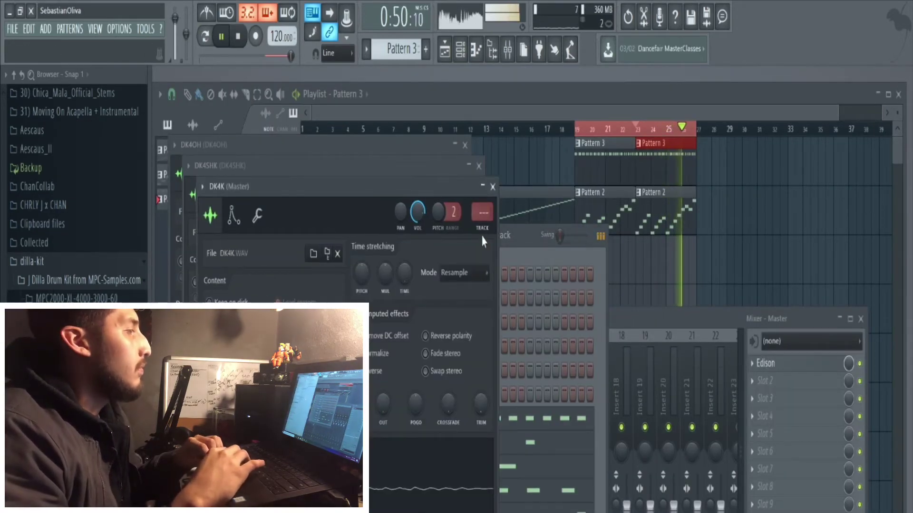
{"action": "left_click", "coordinate": [484, 232]}
{"action": "left_click", "coordinate": [493, 187]}
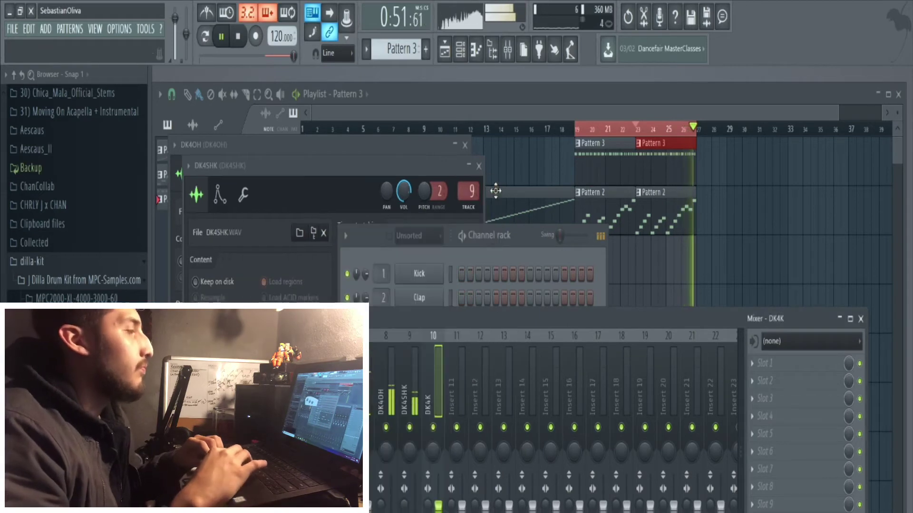
{"action": "left_click", "coordinate": [523, 264]}
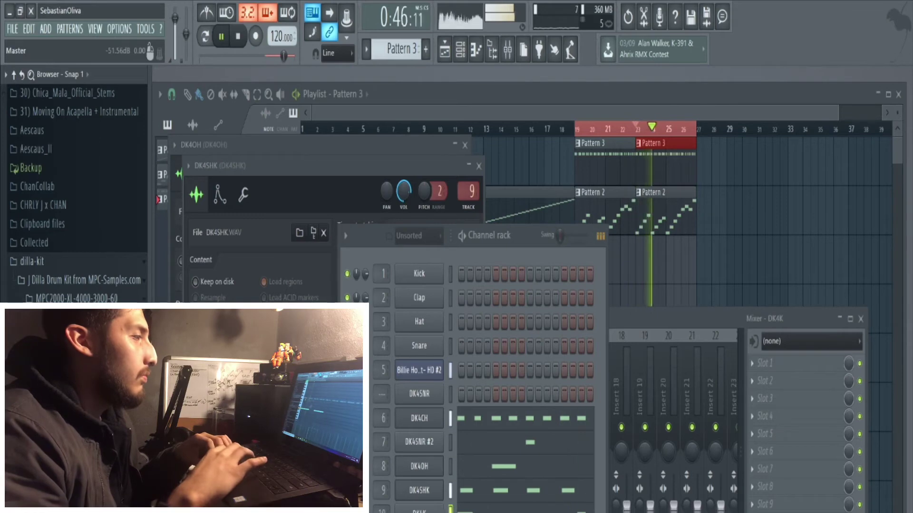
Add a BooBass instrument as a new channel and route it to free mixer track 11
{"action": "left_click", "coordinate": [46, 29]}
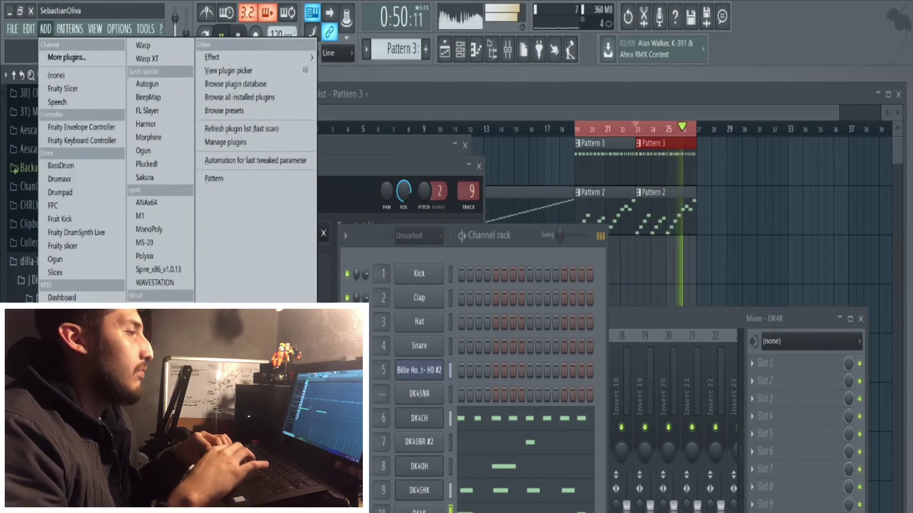
{"action": "left_click", "coordinate": [62, 419]}
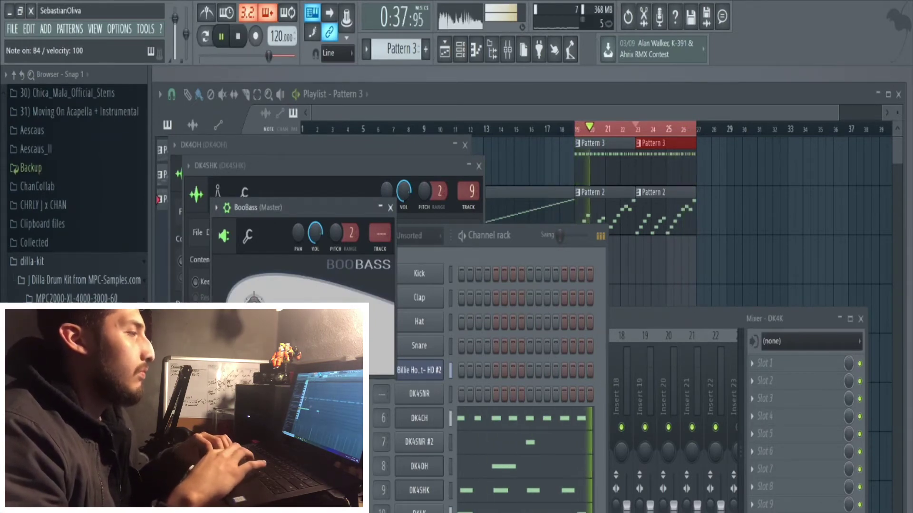
{"action": "key", "text": "ctrl+l"}
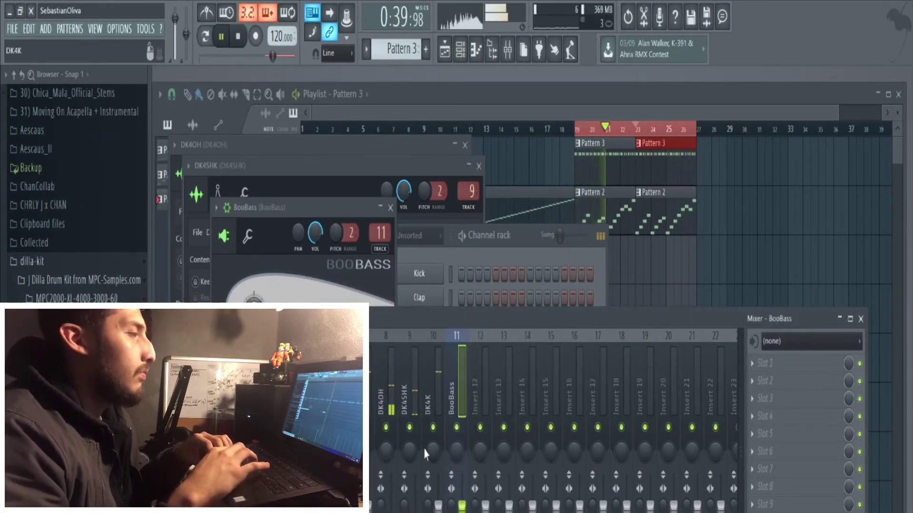
{"action": "left_click", "coordinate": [488, 291]}
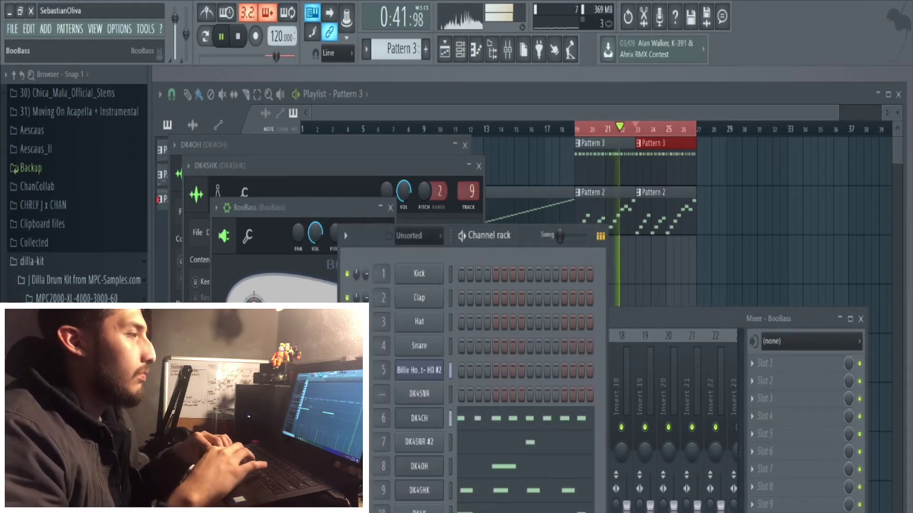
Try a D6 note at the start of bar 1 in the BooBass piano roll
{"action": "key", "text": "F7"}
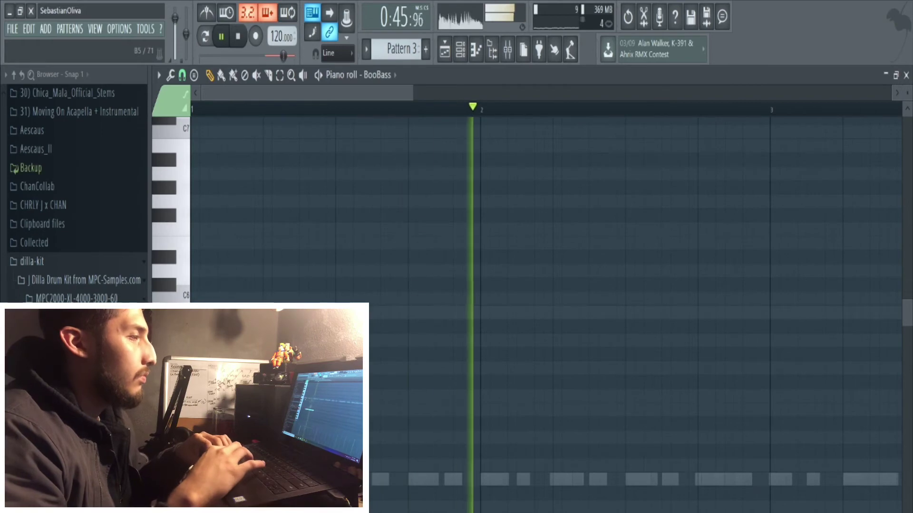
{"action": "left_click", "coordinate": [203, 280]}
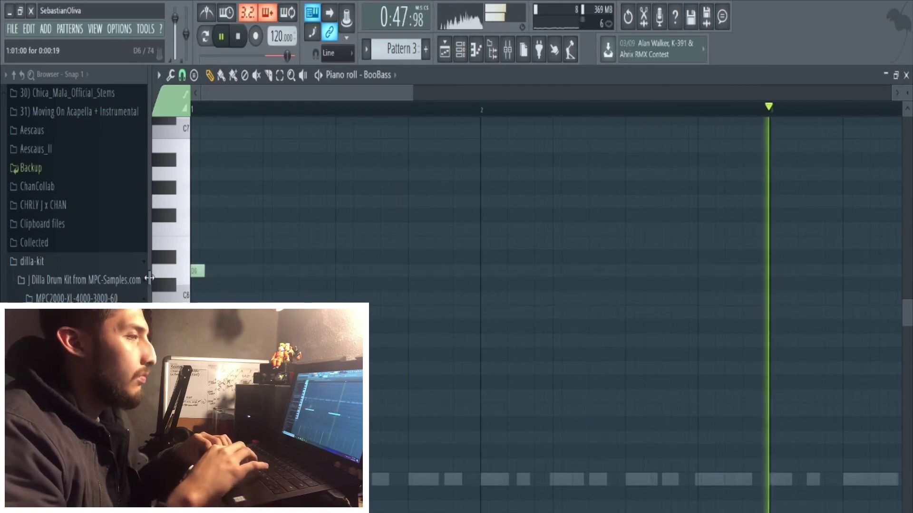
{"action": "left_click_drag", "start_coordinate": [204, 280], "coordinate": [278, 284]}
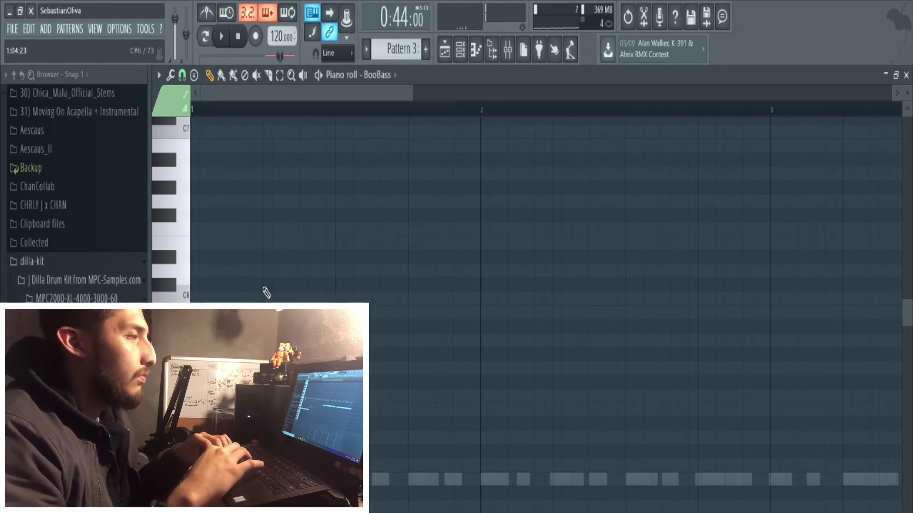
Place a D4 bass note in the BooBass piano roll and position it at the start of bar 2
{"action": "scroll", "coordinate": [267, 293], "scroll_direction": "down", "scroll_amount": 5}
{"action": "key", "text": "space"}
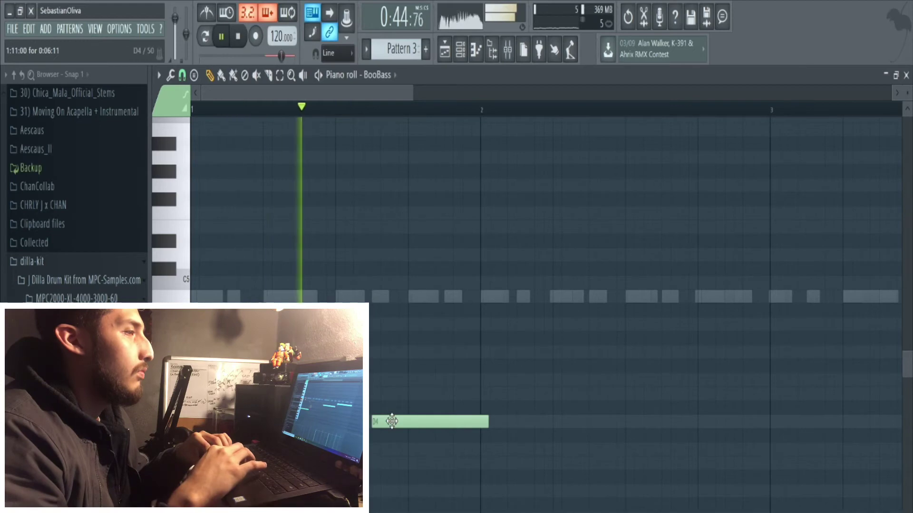
{"action": "key", "text": "space"}
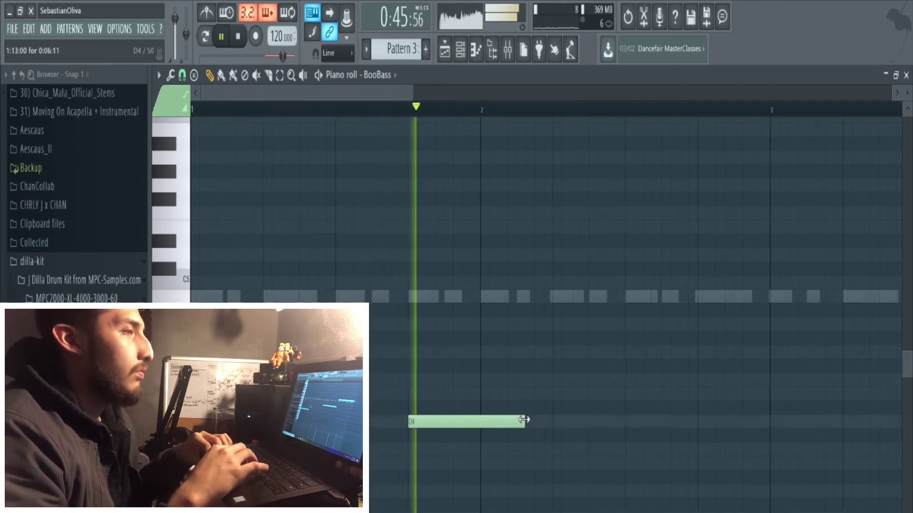
{"action": "left_click_drag", "start_coordinate": [505, 423], "coordinate": [598, 445]}
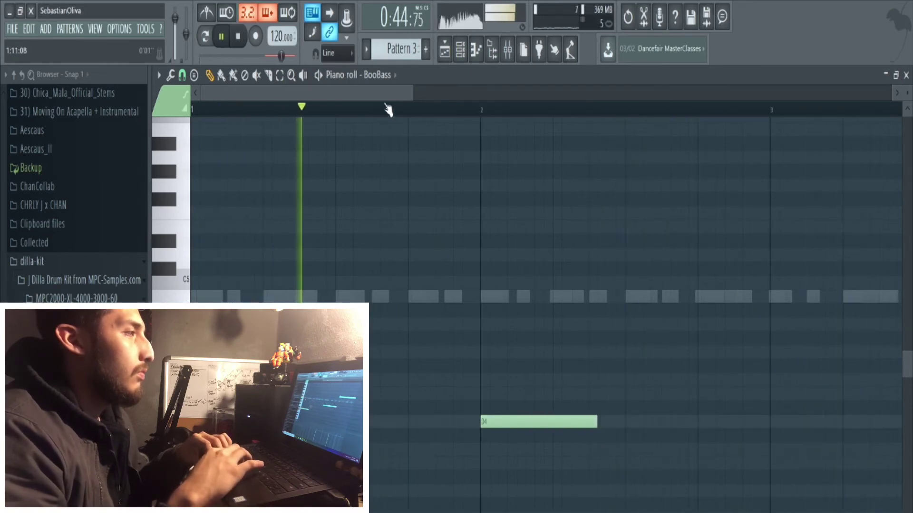
Add another D4 bass note at the start of bar 3 and adjust its length
{"action": "left_click_drag", "start_coordinate": [399, 93], "coordinate": [468, 142]}
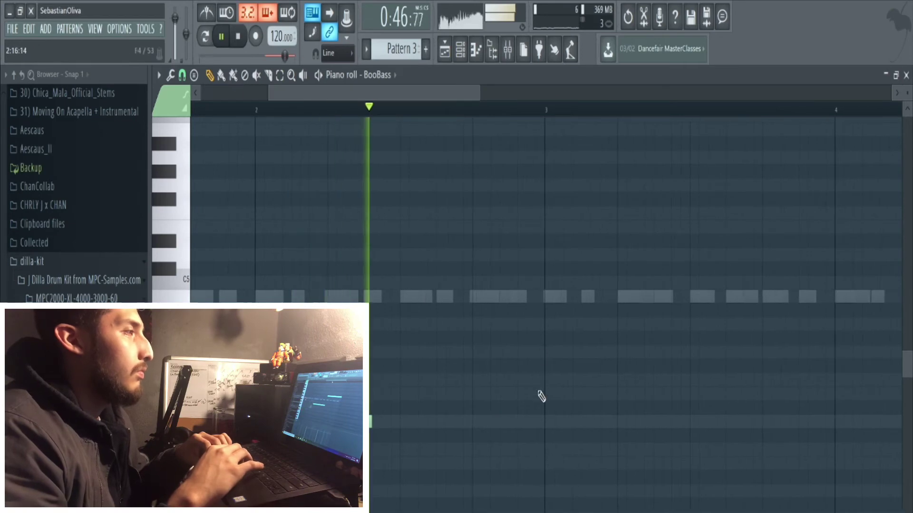
{"action": "left_click", "coordinate": [546, 422]}
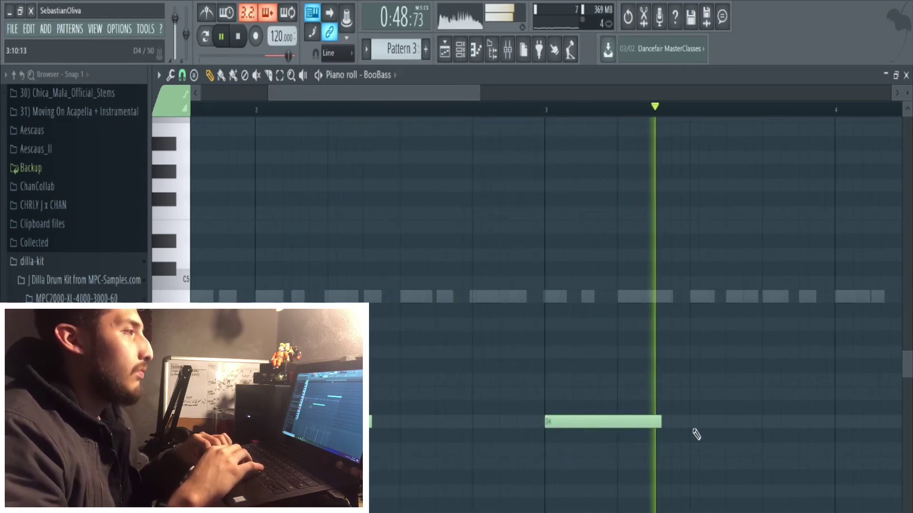
{"action": "left_click_drag", "start_coordinate": [661, 422], "coordinate": [677, 422]}
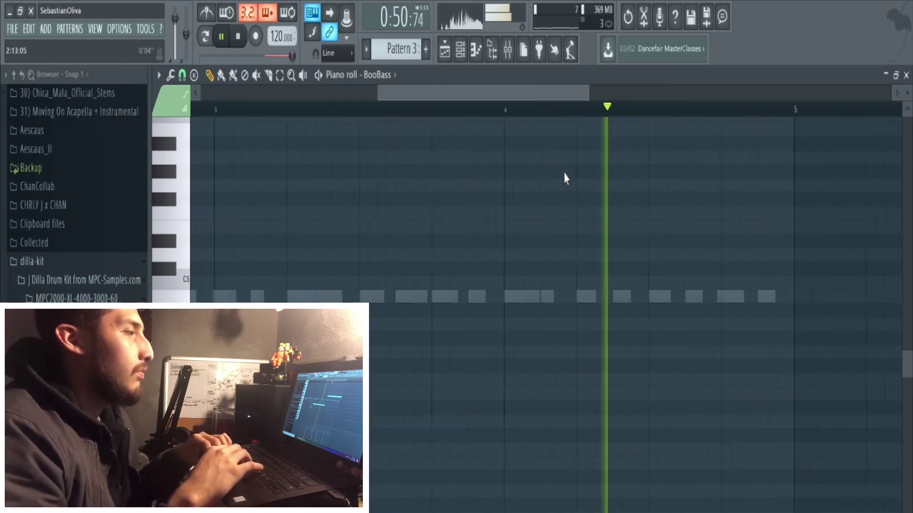
Place two G4 notes in bar 4, extend each to half a bar and raise the second one to C5
{"action": "left_click", "coordinate": [467, 353]}
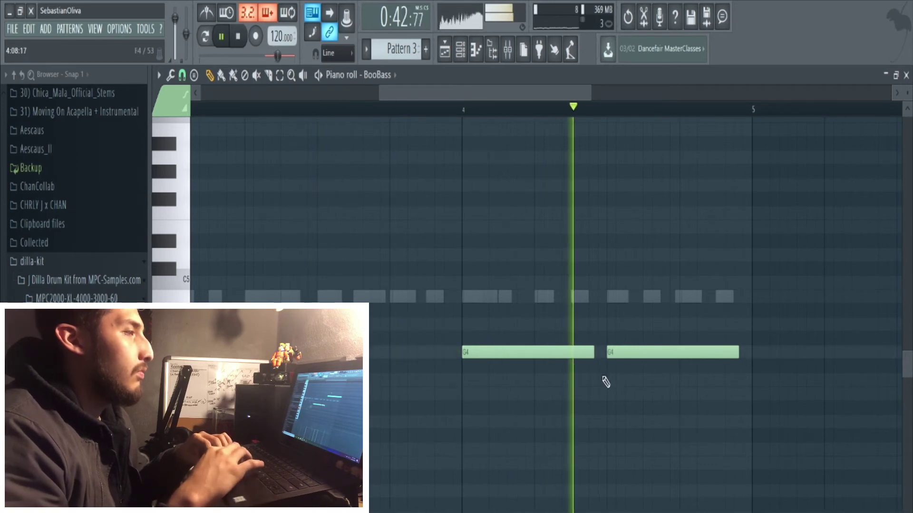
{"action": "key", "text": "space"}
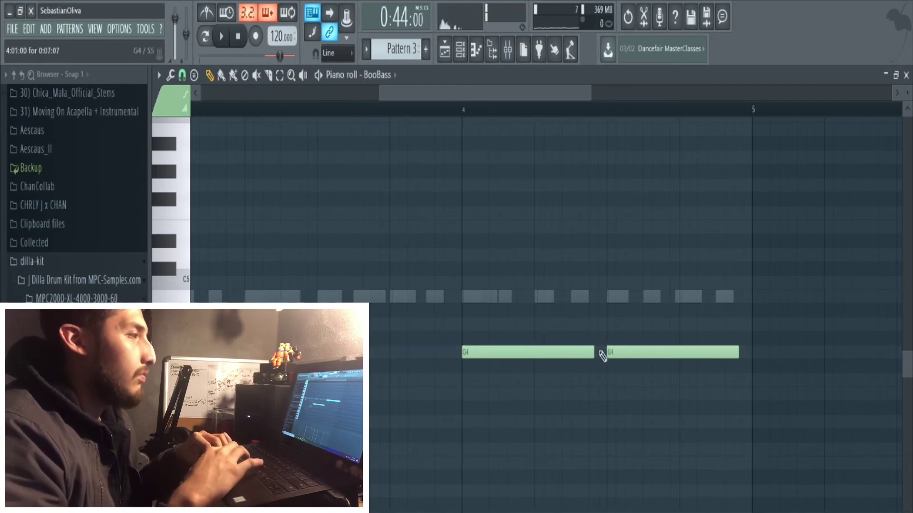
{"action": "mouse_move", "coordinate": [613, 351]}
{"action": "left_mouse_down"}
{"action": "mouse_move", "coordinate": [611, 310]}
{"action": "mouse_move", "coordinate": [613, 333]}
{"action": "left_mouse_up"}
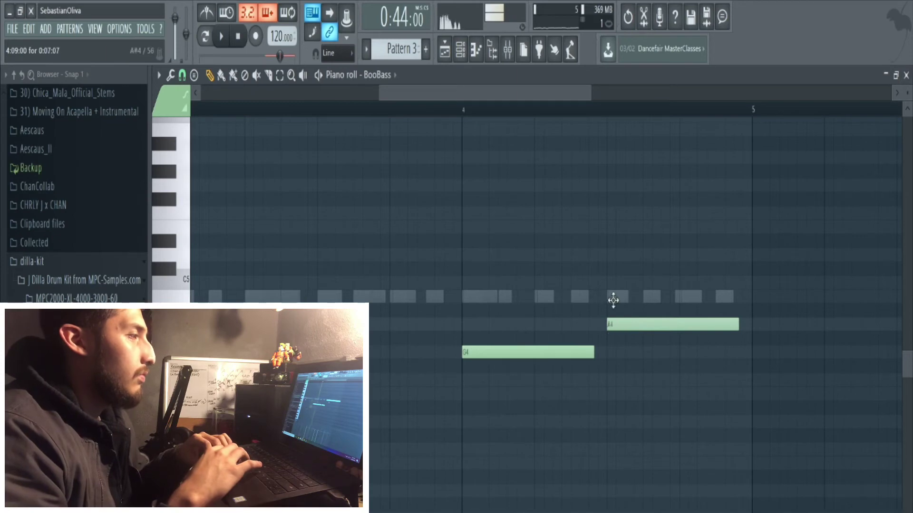
{"action": "left_click_drag", "start_coordinate": [613, 300], "coordinate": [613, 274]}
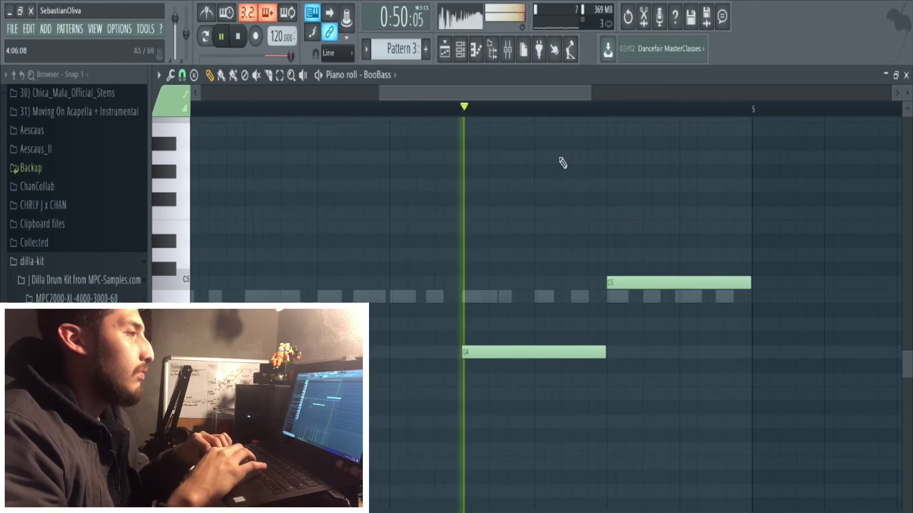
Raise the second note of bar 4 to D5 and play the bassline back
{"action": "key", "text": "space"}
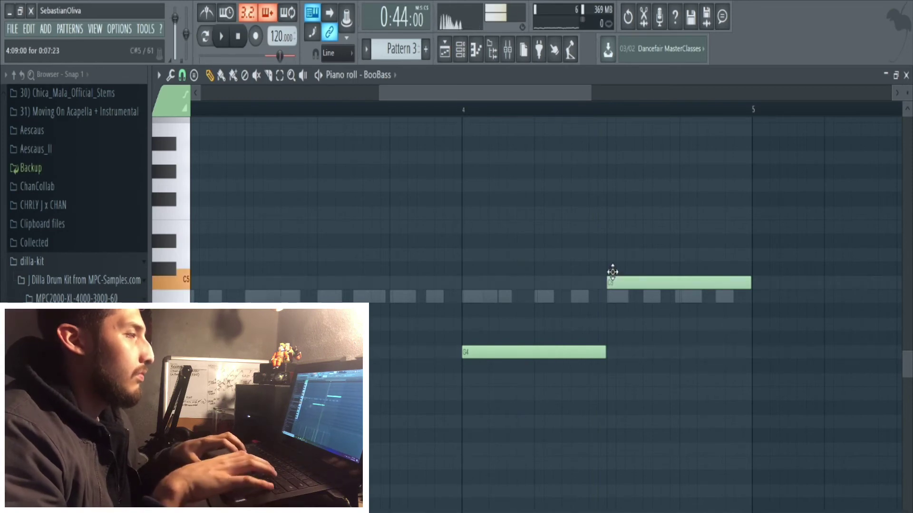
{"action": "left_click_drag", "start_coordinate": [612, 272], "coordinate": [613, 248]}
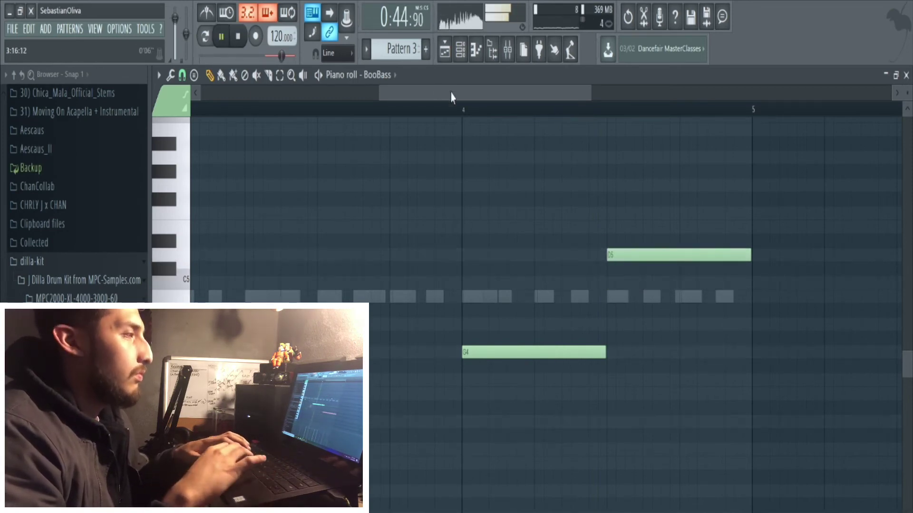
{"action": "left_click_drag", "start_coordinate": [451, 96], "coordinate": [486, 108]}
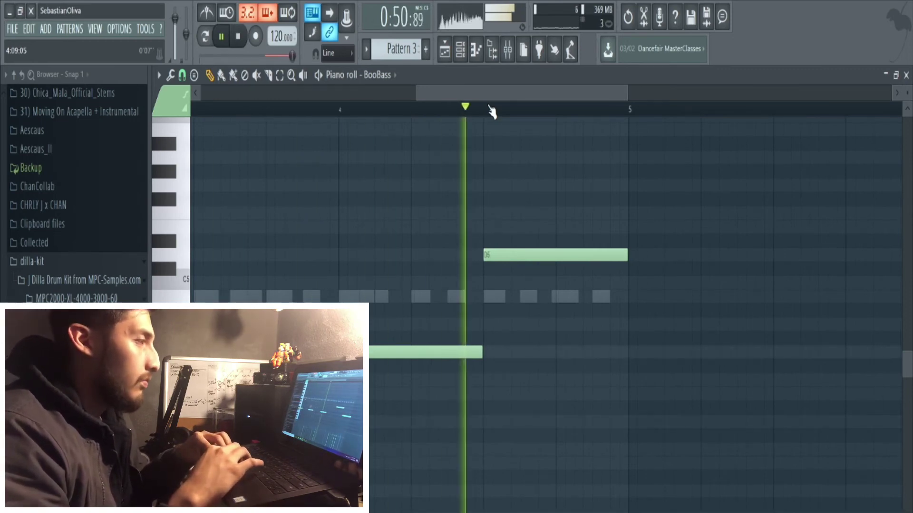
Shorten the G4 note at the start of bar 4 and add a short G4 note right before mid-bar
{"action": "key", "text": "space"}
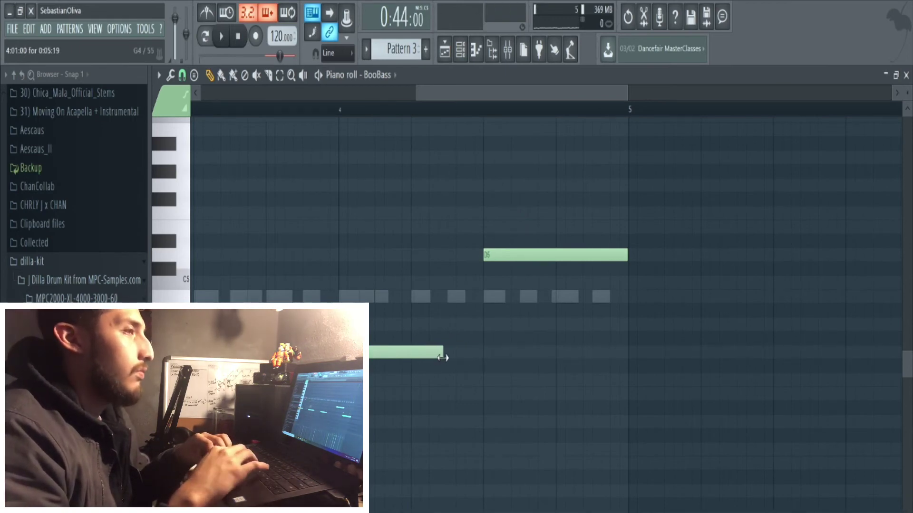
{"action": "key", "text": "space"}
{"action": "left_click_drag", "start_coordinate": [456, 341], "coordinate": [479, 358]}
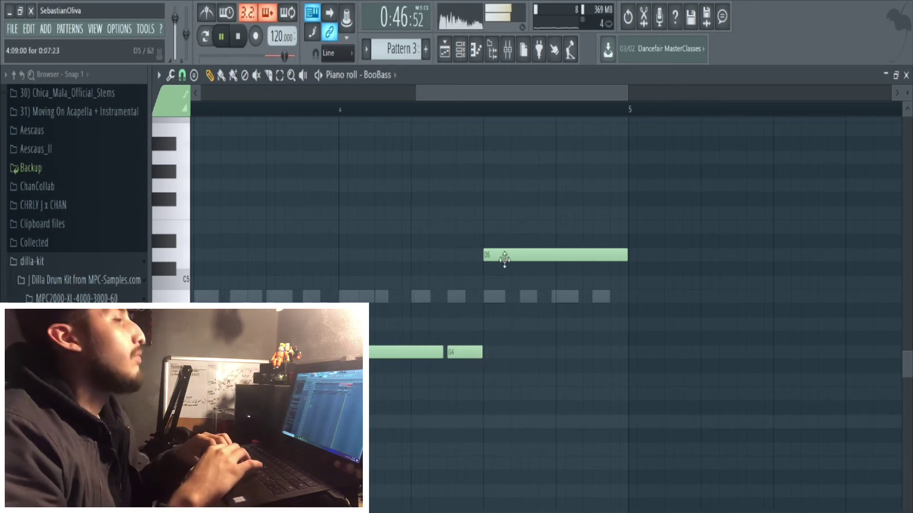
Audition the last note of bar 4 at B4 and C5, and return it to D5 for playback
{"action": "right_click", "coordinate": [516, 296]}
{"action": "left_click_drag", "start_coordinate": [516, 255], "coordinate": [514, 298]}
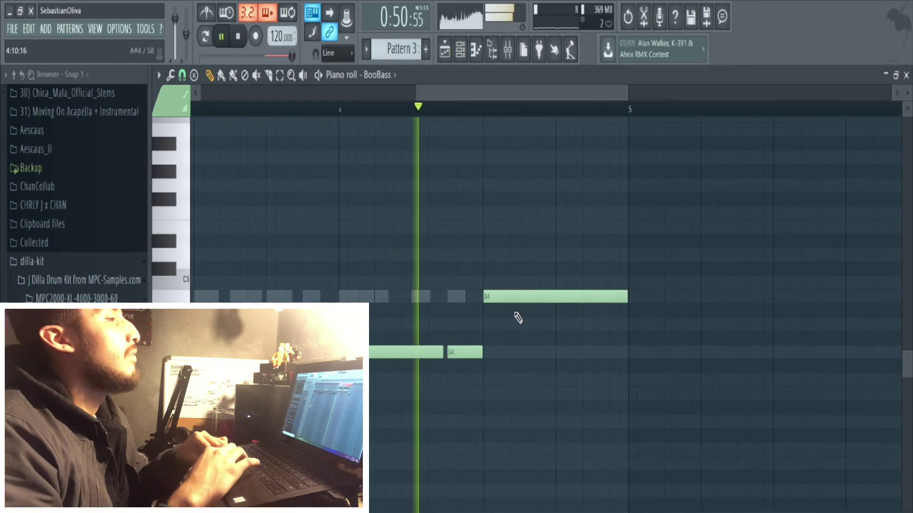
{"action": "key", "text": "space"}
{"action": "left_click_drag", "start_coordinate": [518, 295], "coordinate": [520, 281]}
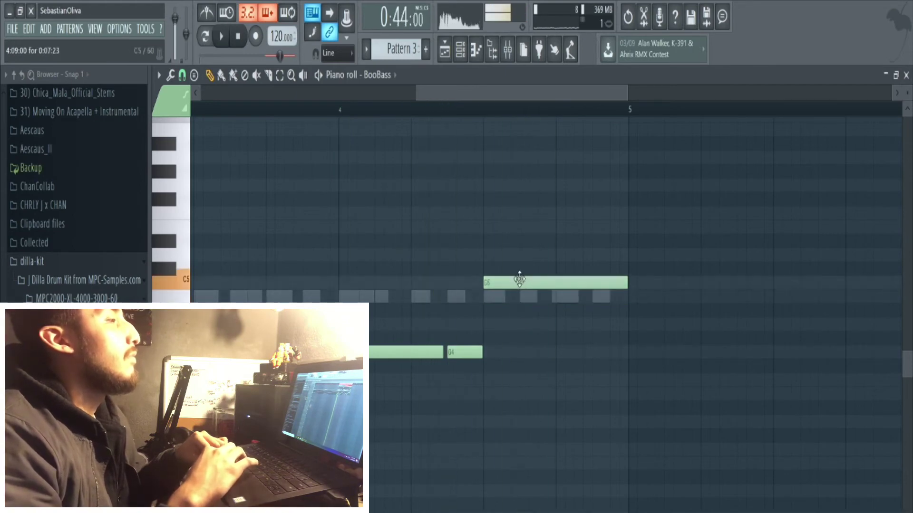
{"action": "key", "text": "space"}
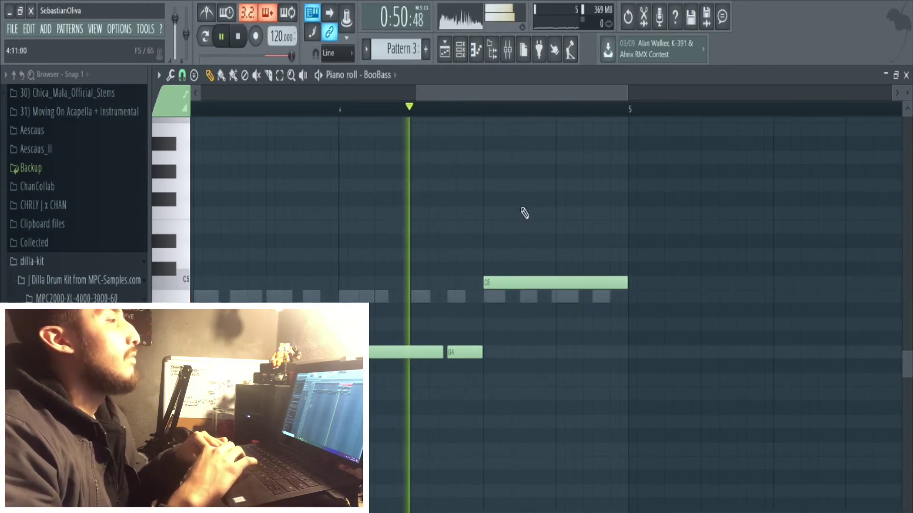
{"action": "key", "text": "space"}
{"action": "left_click_drag", "start_coordinate": [533, 282], "coordinate": [535, 255]}
{"action": "key", "text": "space"}
{"action": "key", "text": "space"}
{"action": "key", "text": "space"}
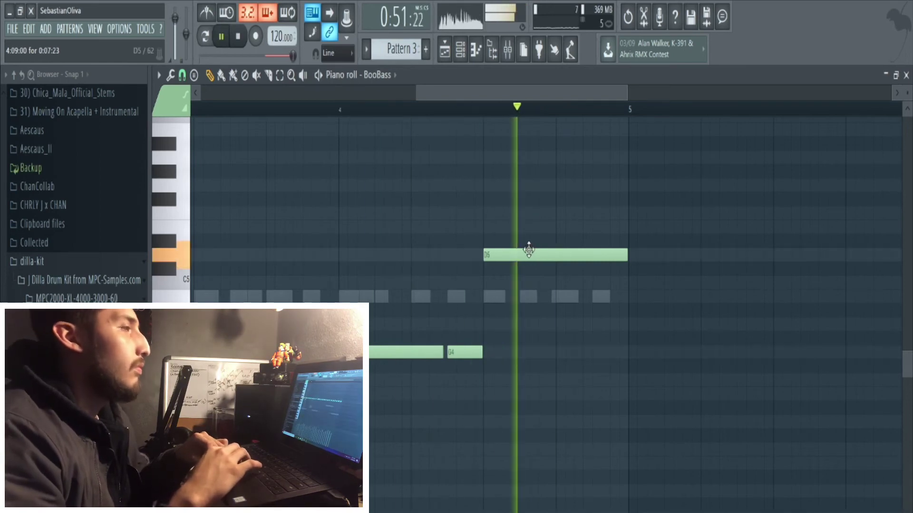
Select the last note of bar 4 and lower it by an octave to D4
{"action": "key", "text": "space"}
{"action": "left_click", "coordinate": [541, 259], "text": "ctrl"}
{"action": "key", "text": "ctrl+Down"}
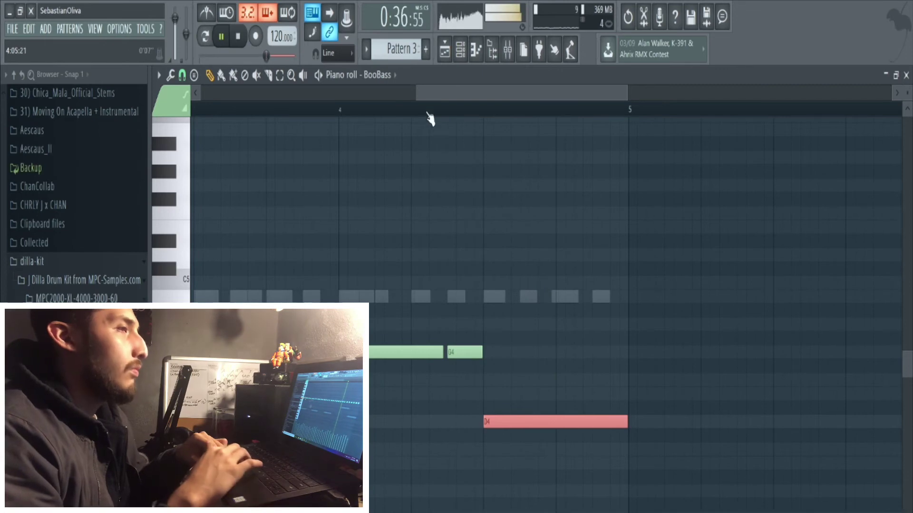
Deselect the last note and lengthen the D4 notes in bars 2 and 3 to half a bar
{"action": "left_click_drag", "start_coordinate": [416, 99], "coordinate": [227, 99]}
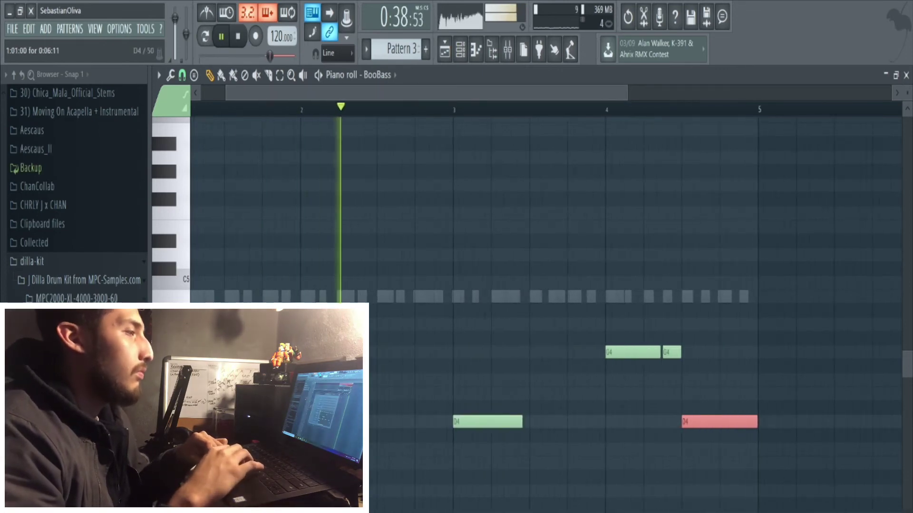
{"action": "key", "text": "ctrl+d"}
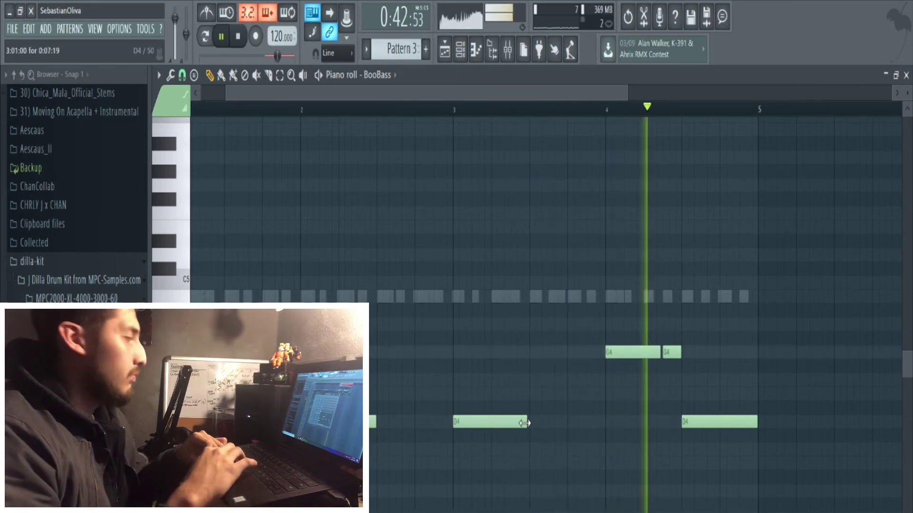
{"action": "left_click_drag", "start_coordinate": [521, 423], "coordinate": [525, 423]}
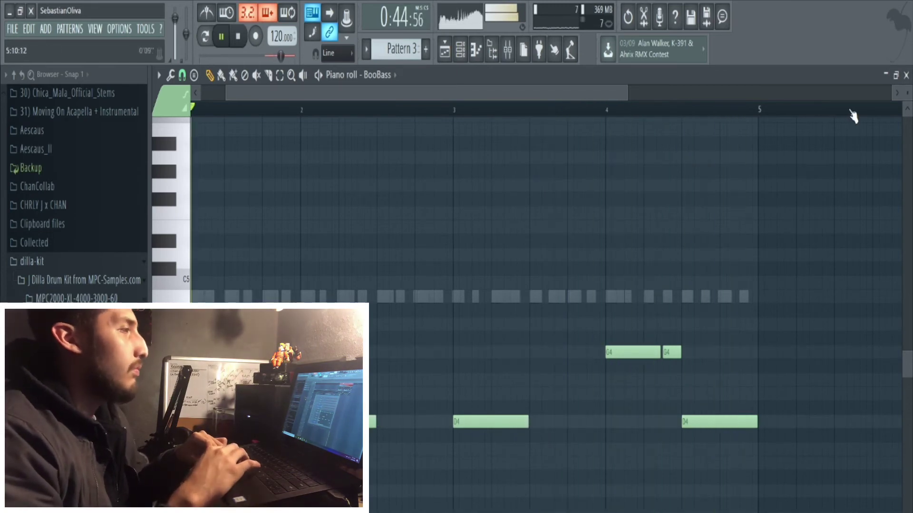
Close the piano roll and the windows covering the playlist, and set the project tempo to 100 BPM
{"action": "left_click", "coordinate": [906, 75]}
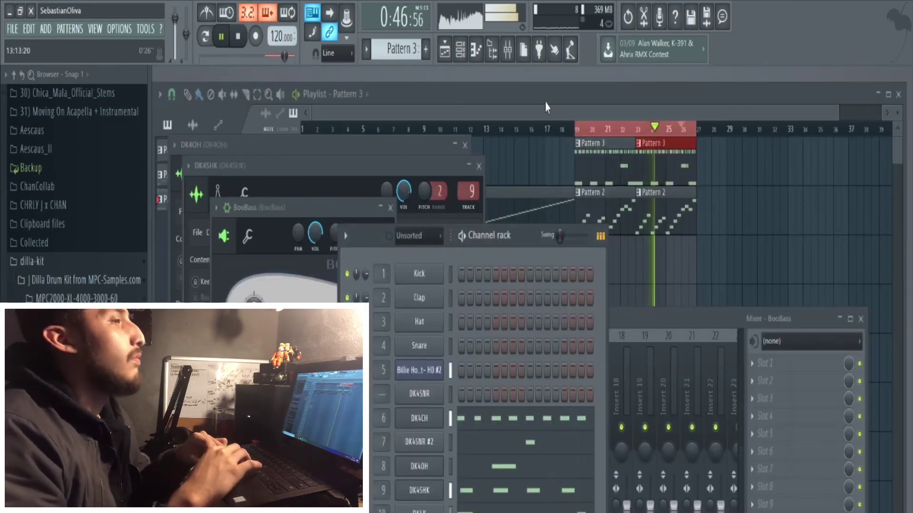
{"action": "key", "text": "F12"}
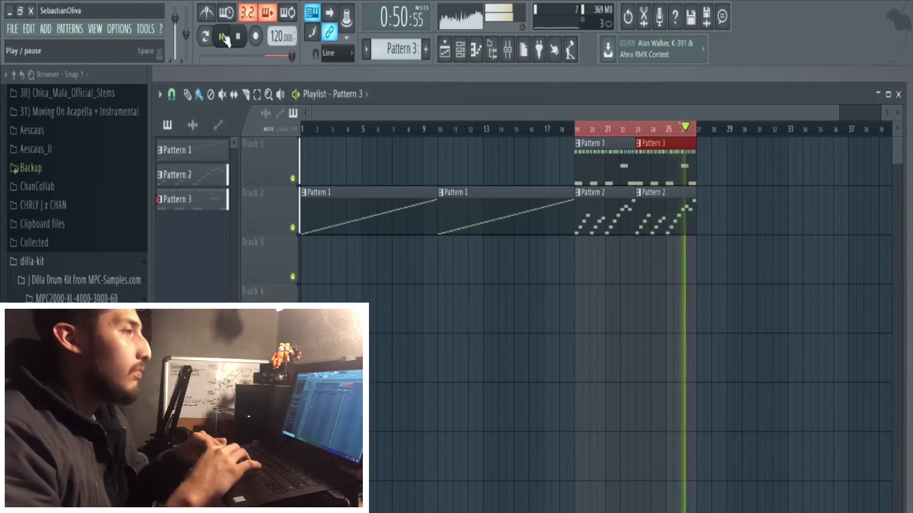
{"action": "scroll", "coordinate": [281, 37], "scroll_direction": "down", "scroll_amount": 6}
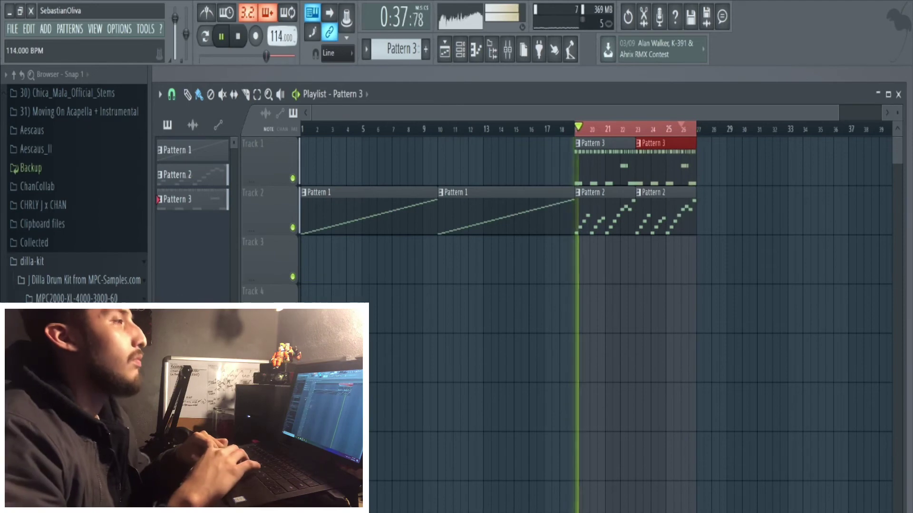
{"action": "scroll", "coordinate": [280, 36], "scroll_direction": "down", "scroll_amount": 2}
{"action": "scroll", "coordinate": [281, 36], "scroll_direction": "down", "scroll_amount": 4}
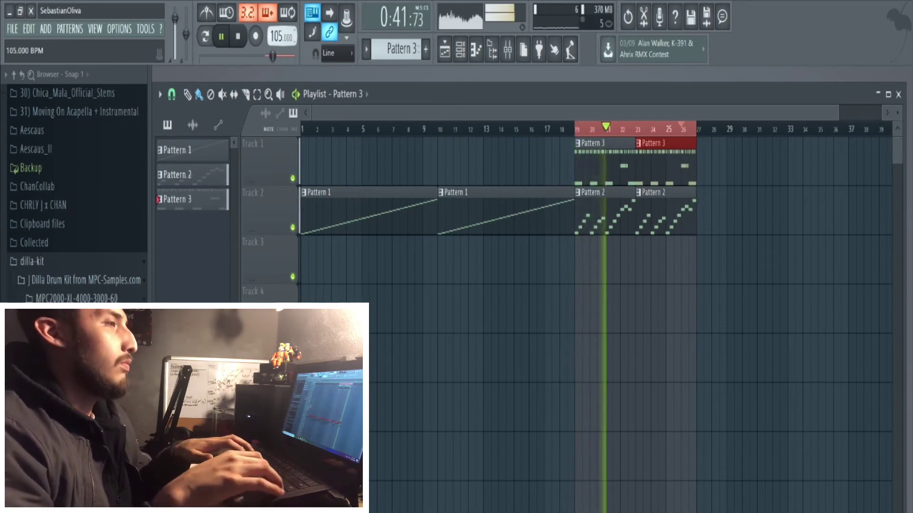
{"action": "scroll", "coordinate": [281, 36], "scroll_direction": "down", "scroll_amount": 2}
{"action": "scroll", "coordinate": [281, 36], "scroll_direction": "down", "scroll_amount": 1}
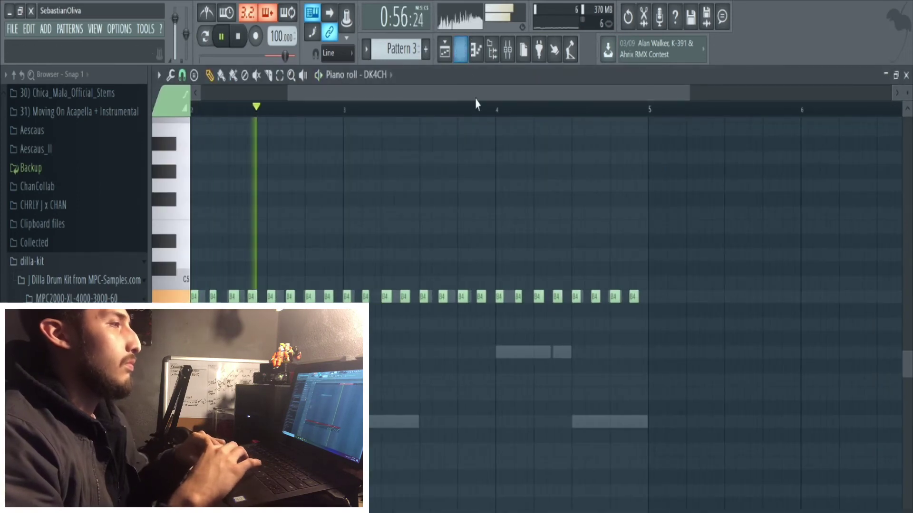
Review the DK4CH notes in the piano roll during playback, and close it along with the channel rack
{"action": "scroll", "coordinate": [309, 95], "scroll_direction": "left", "scroll_amount": 1}
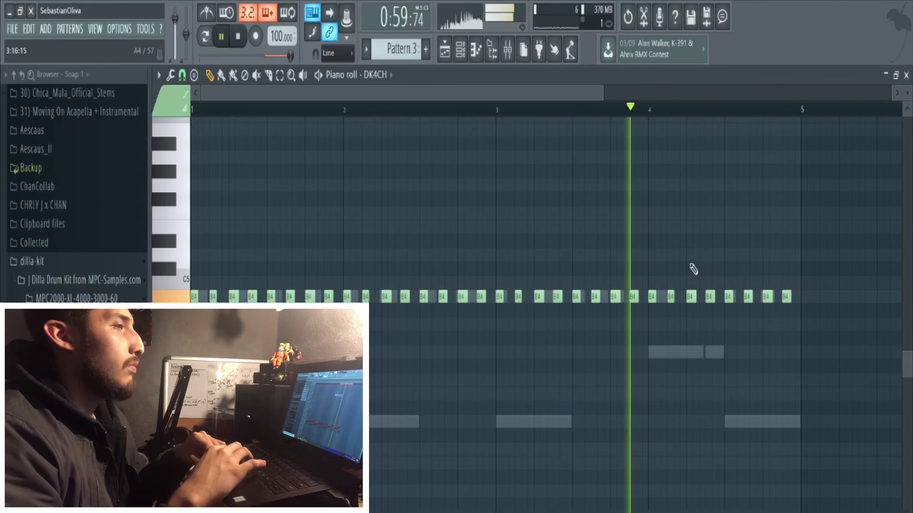
{"action": "left_click", "coordinate": [906, 75]}
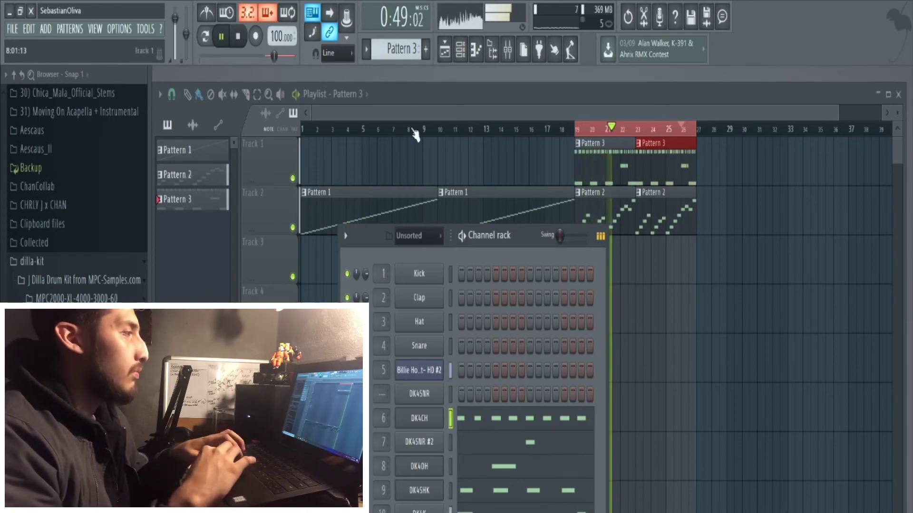
{"action": "key", "text": "F6"}
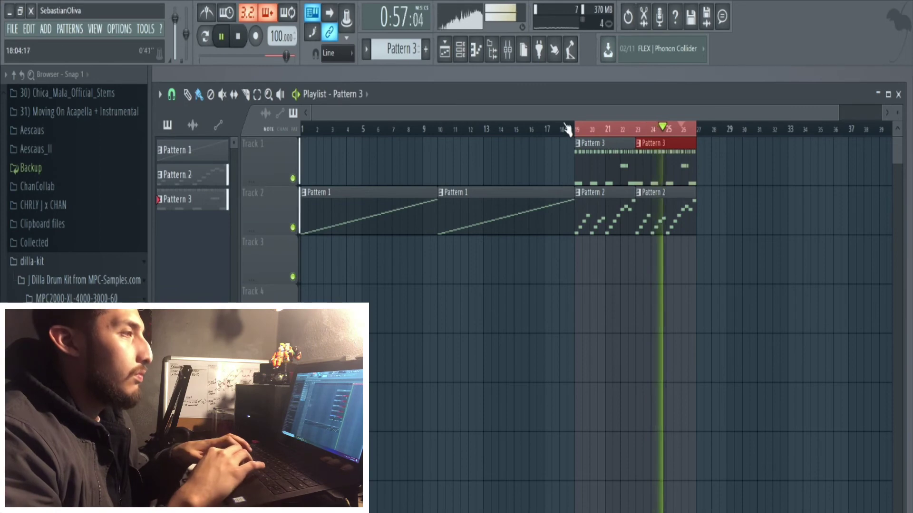
Delete all Pattern 1, Pattern 2 and Pattern 3 clips from playlist tracks 1 and 2
{"action": "left_click_drag", "start_coordinate": [723, 233], "coordinate": [301, 203]}
{"action": "key", "text": "shift+Down"}
{"action": "key", "text": "shift+Down"}
{"action": "key", "text": "shift+Down"}
{"action": "key", "text": "shift+Down"}
{"action": "key", "text": "shift+Down"}
{"action": "key", "text": "shift+Down"}
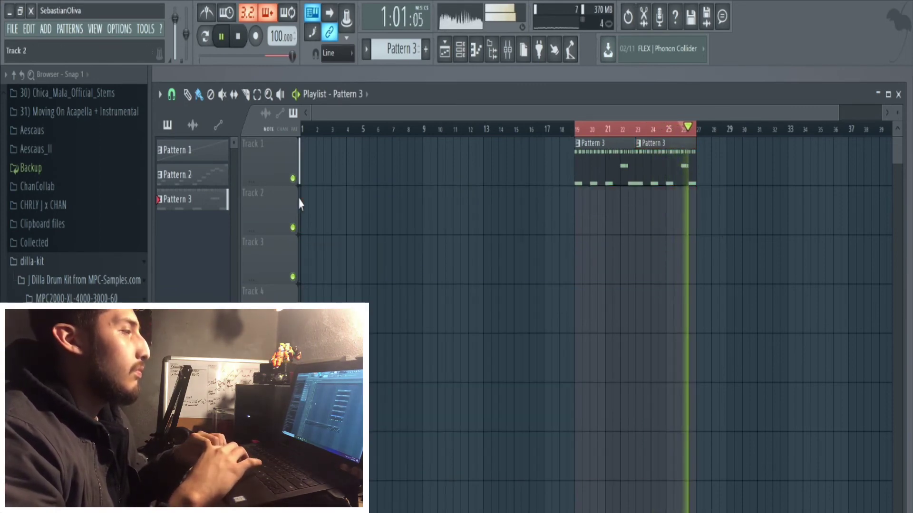
{"action": "right_click", "coordinate": [608, 164]}
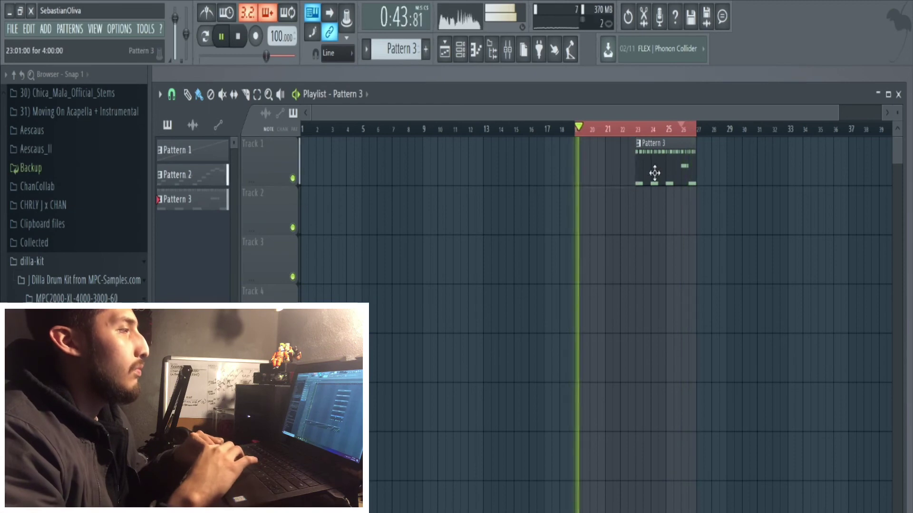
{"action": "right_click", "coordinate": [658, 178]}
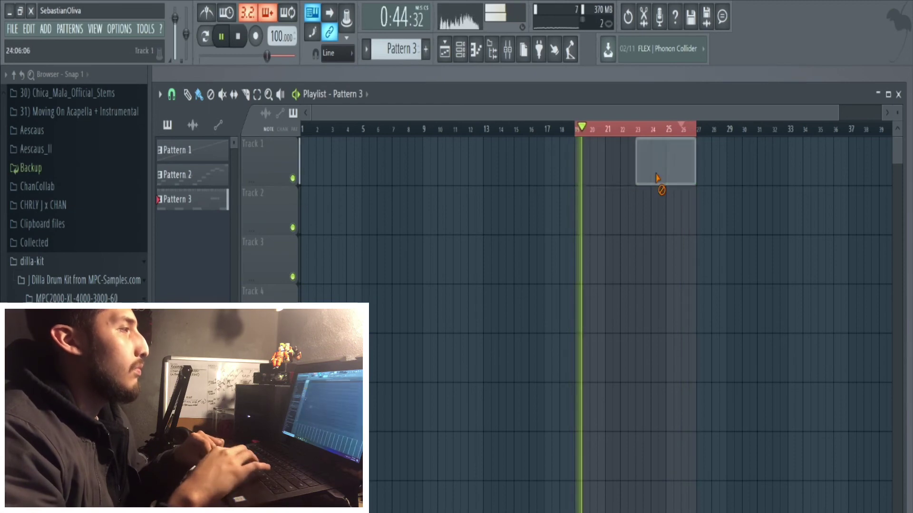
Split Pattern 3 by channel into separate drum and bass patterns
{"action": "left_click", "coordinate": [367, 57]}
{"action": "left_click", "coordinate": [367, 58]}
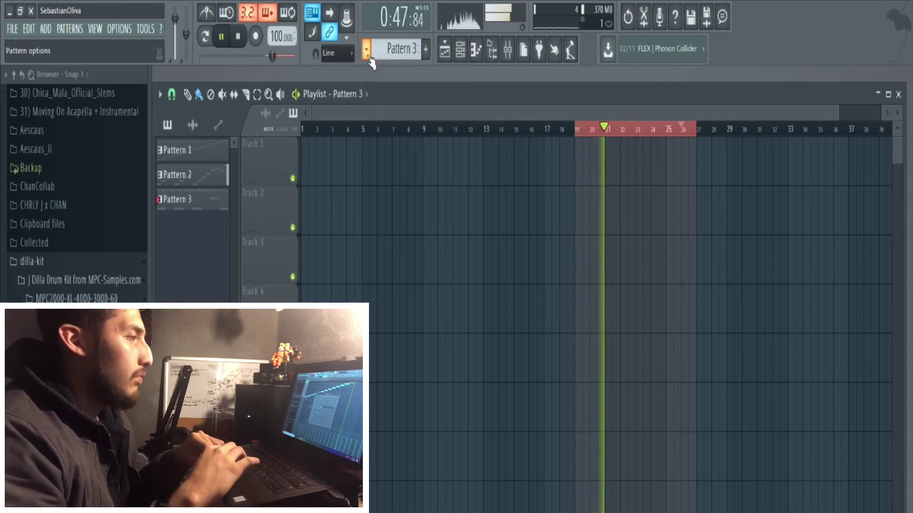
{"action": "left_click", "coordinate": [367, 58]}
{"action": "left_click", "coordinate": [459, 248]}
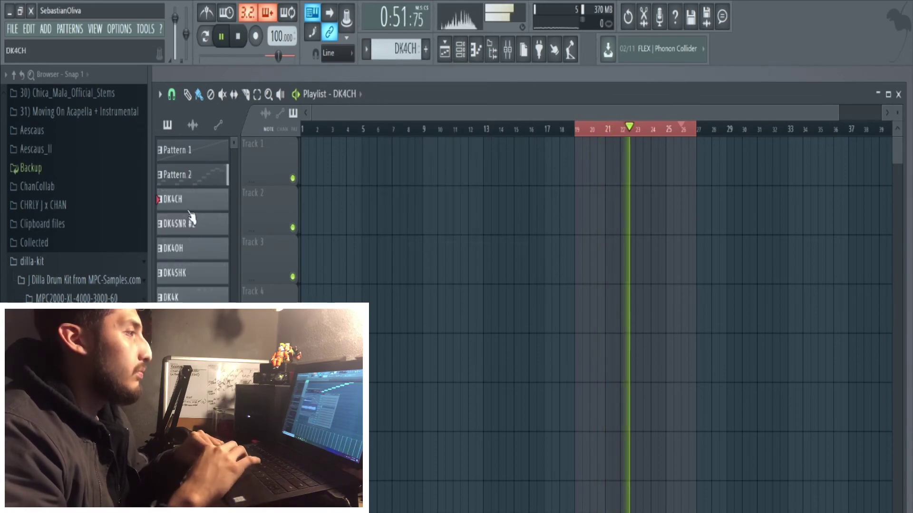
Place DK4CH clips on playlist track 2 at bars 19 and 23, and check the pattern's notes
{"action": "left_click_drag", "start_coordinate": [192, 205], "coordinate": [578, 202]}
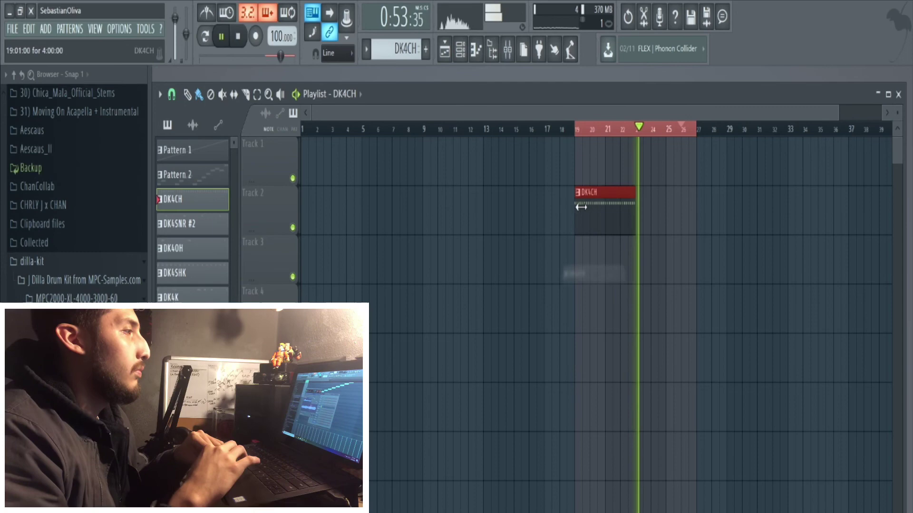
{"action": "left_click", "coordinate": [637, 214]}
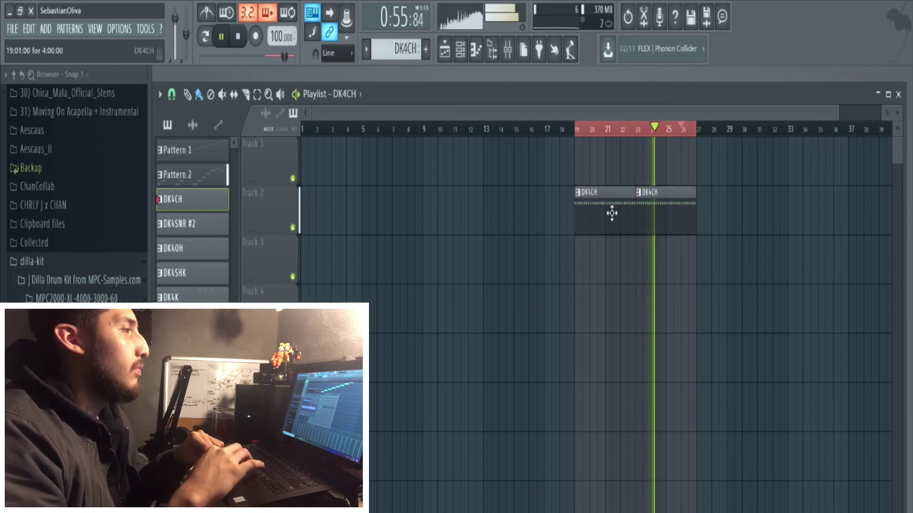
{"action": "double_click", "coordinate": [612, 212]}
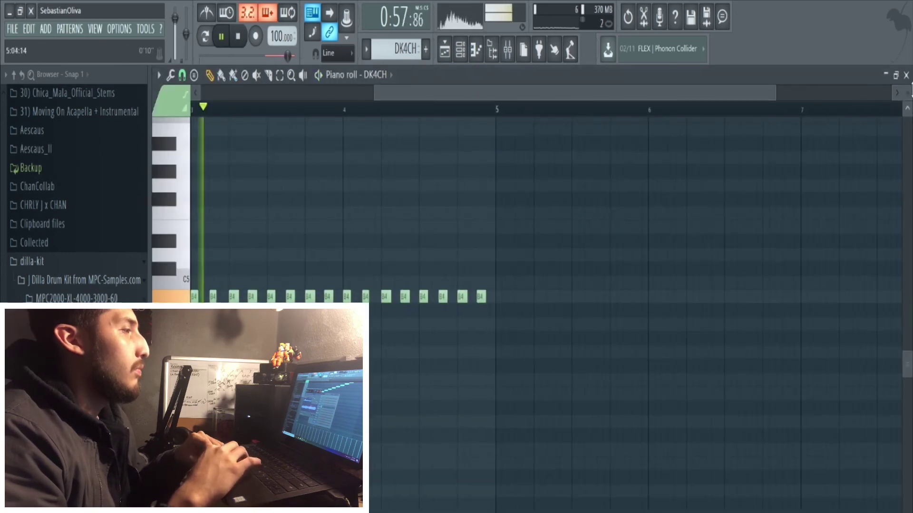
{"action": "key", "text": "F6"}
{"action": "key", "text": "F5"}
Place the DK4SNR #2, DK4OH, DK4SHK, DK4K and BooBass patterns on tracks 3 to 7 at bar 19 and repeat them at bar 23
{"action": "left_click", "coordinate": [186, 227]}
{"action": "key", "text": "F6"}
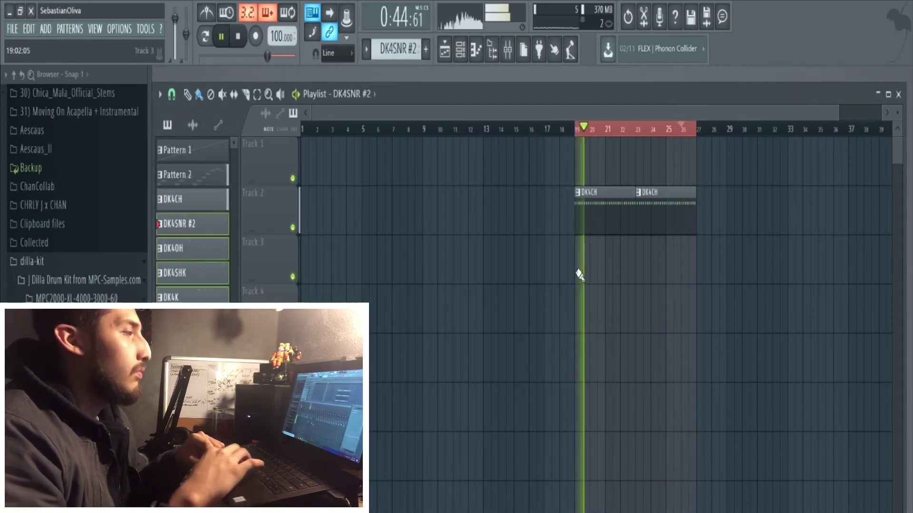
{"action": "left_click_drag", "start_coordinate": [173, 228], "coordinate": [586, 257]}
{"action": "key", "text": "ctrl+b"}
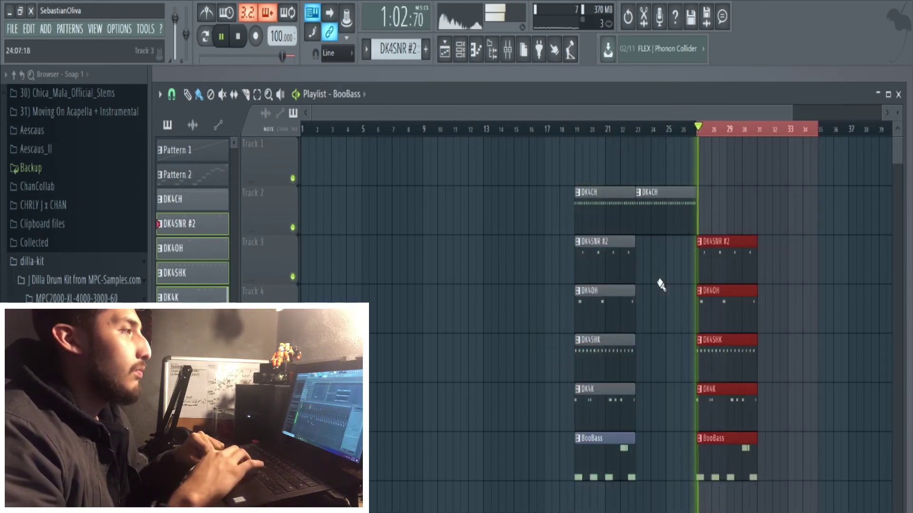
{"action": "left_click_drag", "start_coordinate": [733, 259], "coordinate": [676, 259]}
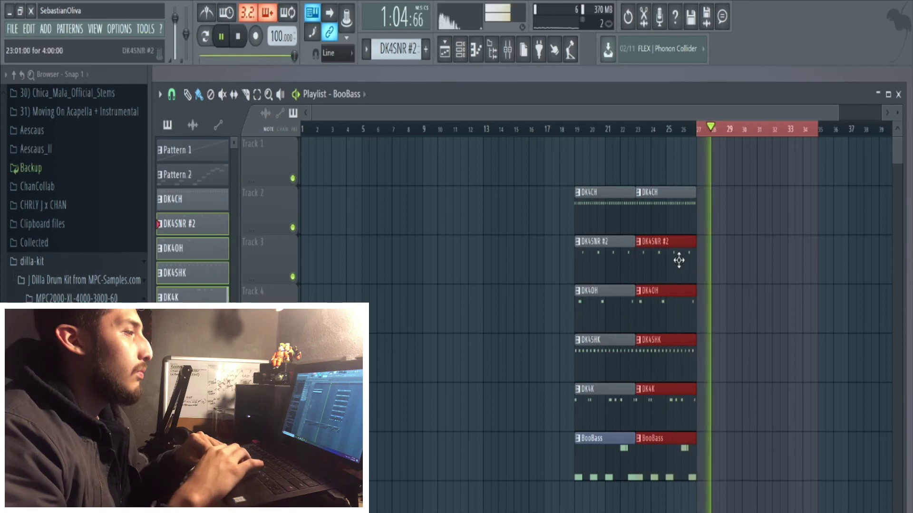
Play the song from the start, and review Pattern 1's Billie Holiday slices and their slicer channel settings
{"action": "left_click", "coordinate": [555, 130]}
{"action": "left_click_drag", "start_coordinate": [507, 131], "coordinate": [216, 139]}
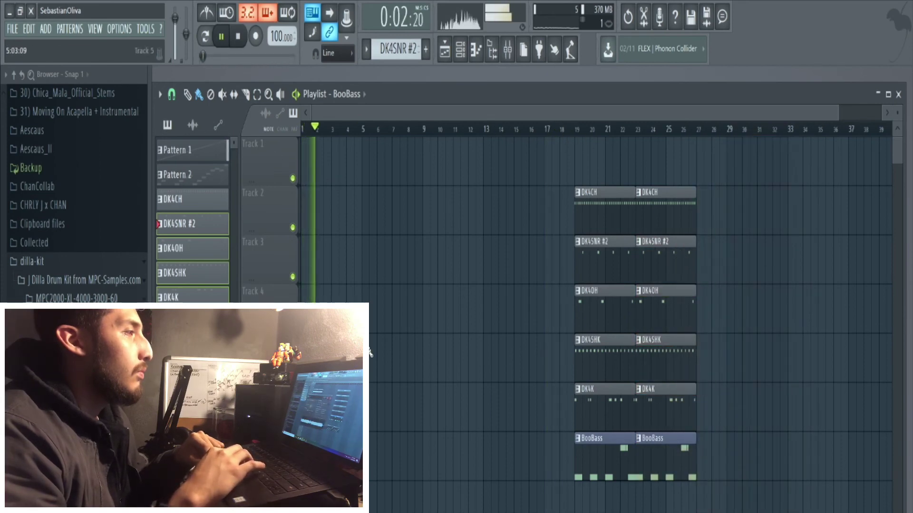
{"action": "key", "text": "F7"}
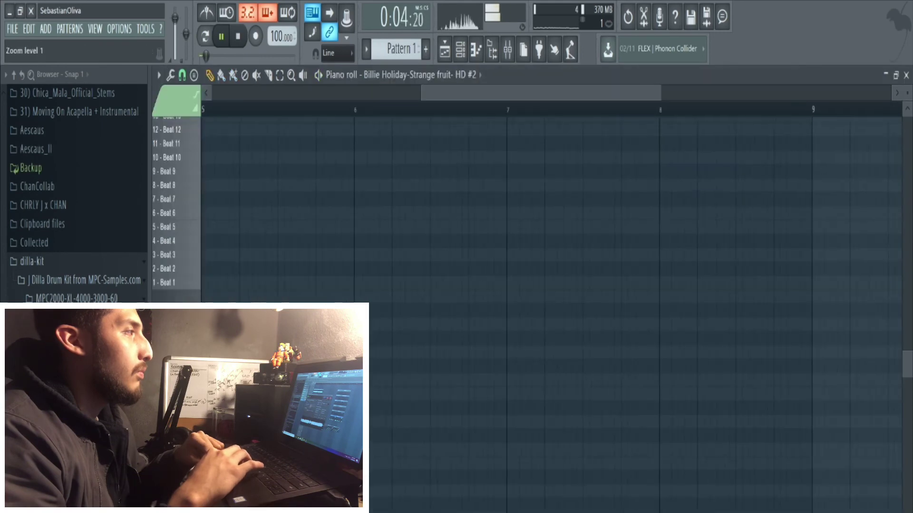
{"action": "left_click_drag", "start_coordinate": [472, 92], "coordinate": [283, 110]}
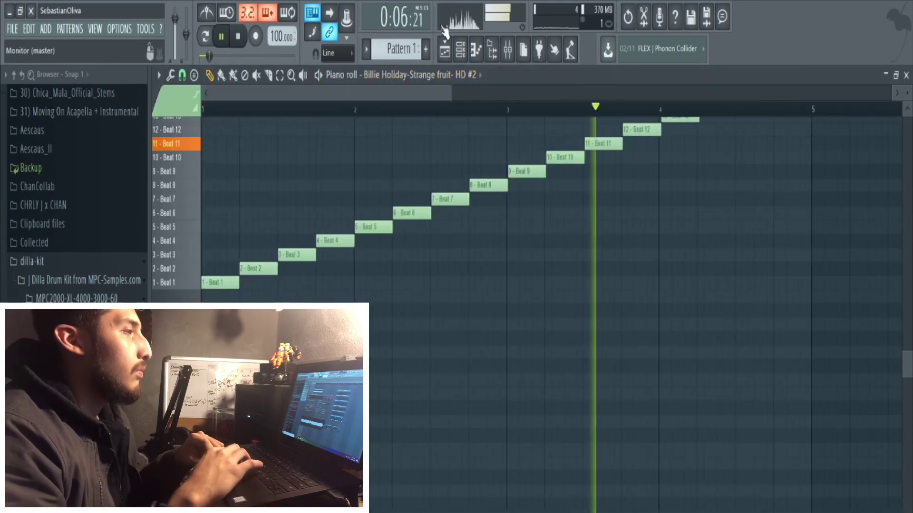
{"action": "left_click", "coordinate": [461, 53]}
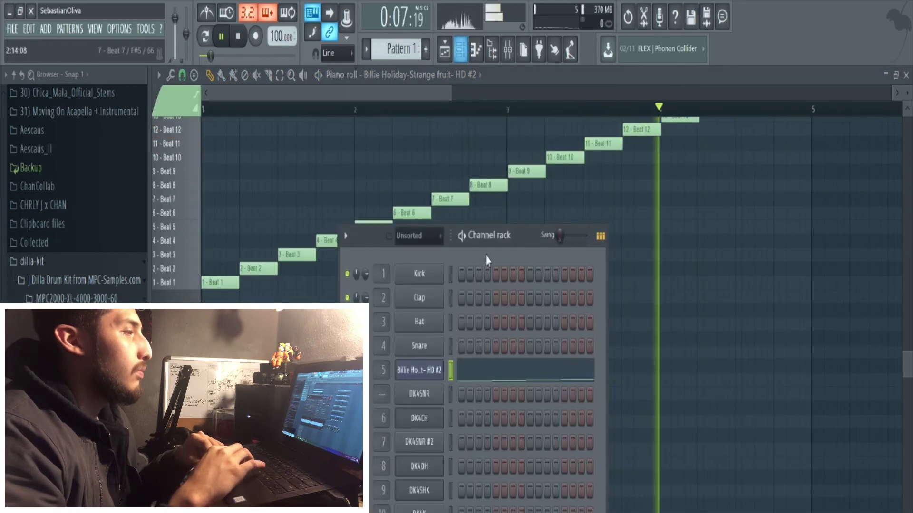
{"action": "left_click", "coordinate": [430, 373]}
{"action": "left_click_drag", "start_coordinate": [346, 244], "coordinate": [346, 264]}
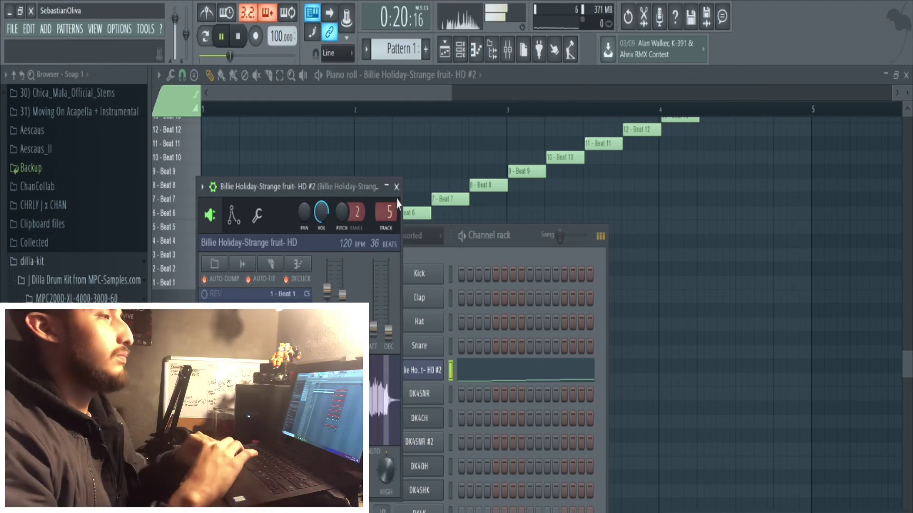
Open Edison from the mixer and send its Billie Holiday sample selection to playlist track 2 at bar 1
{"action": "left_click", "coordinate": [445, 49]}
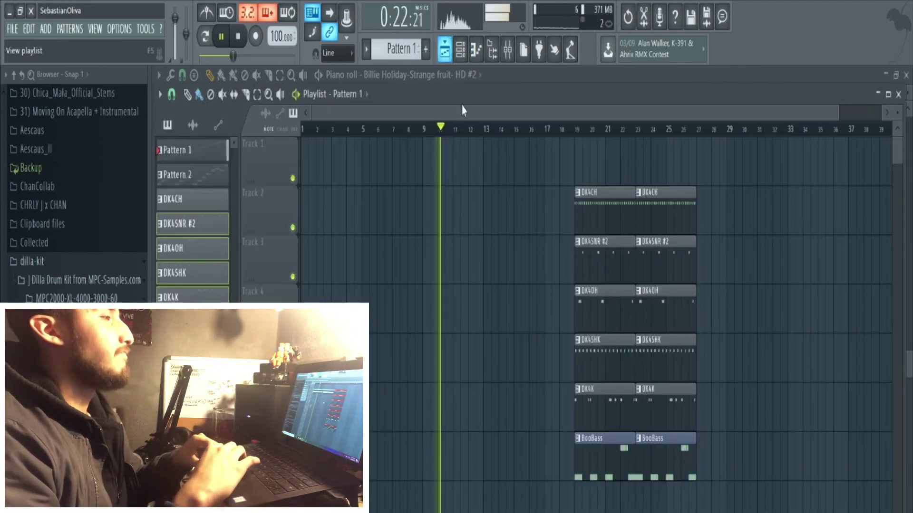
{"action": "left_click", "coordinate": [507, 49]}
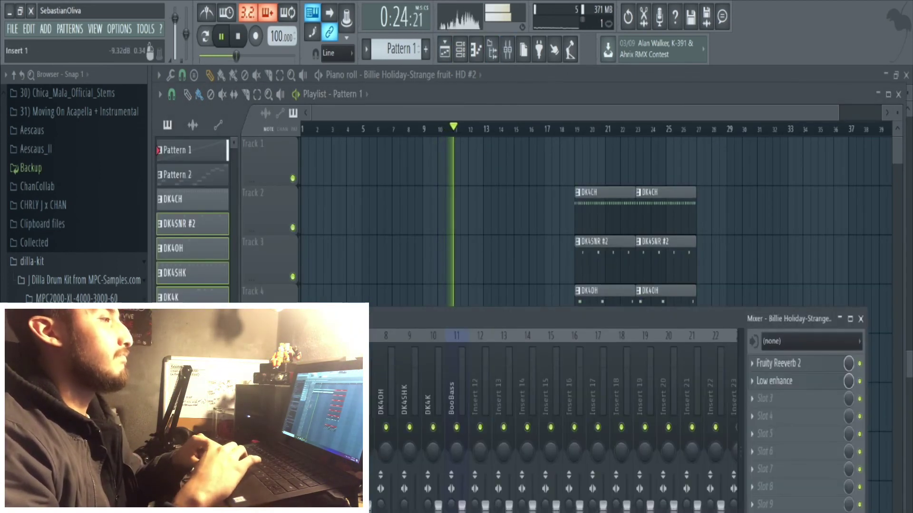
{"action": "left_click", "coordinate": [191, 404]}
{"action": "left_click", "coordinate": [813, 367]}
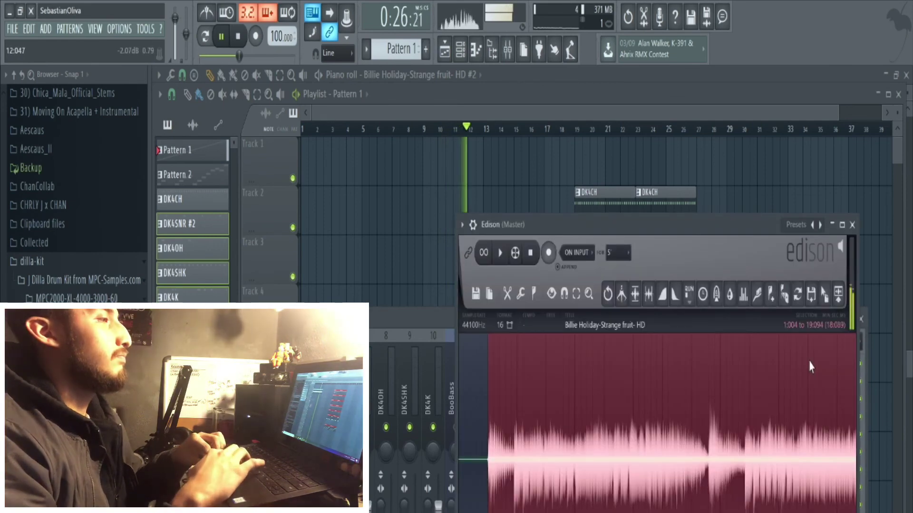
{"action": "left_click_drag", "start_coordinate": [818, 295], "coordinate": [316, 221]}
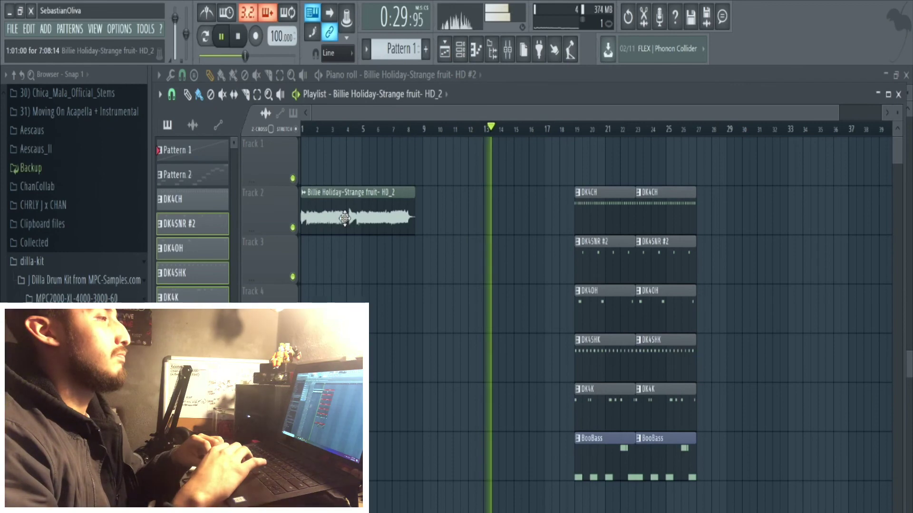
Time-stretch the Billie Holiday clip to 8 bars in Stretch mode and route it to mixer track 12
{"action": "double_click", "coordinate": [345, 216]}
{"action": "key", "text": "space"}
{"action": "left_click_drag", "start_coordinate": [438, 336], "coordinate": [446, 327]}
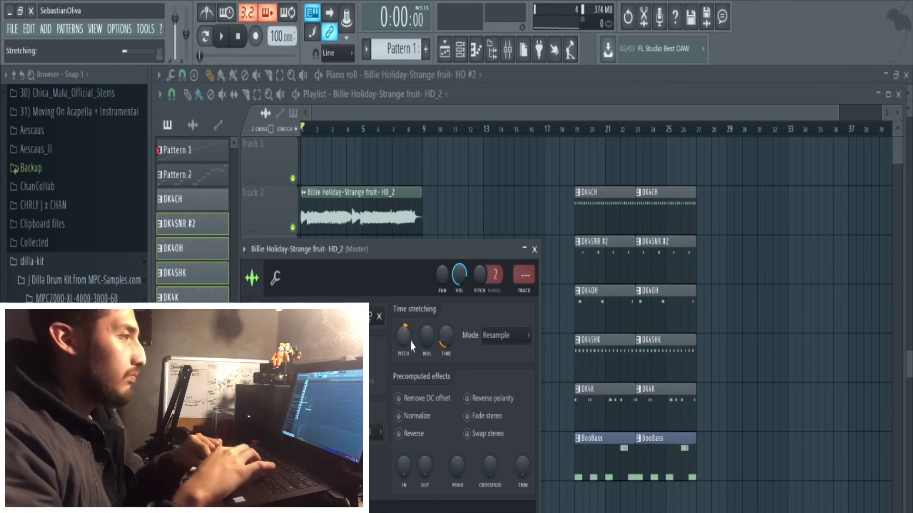
{"action": "left_click", "coordinate": [513, 340]}
{"action": "left_click", "coordinate": [494, 378]}
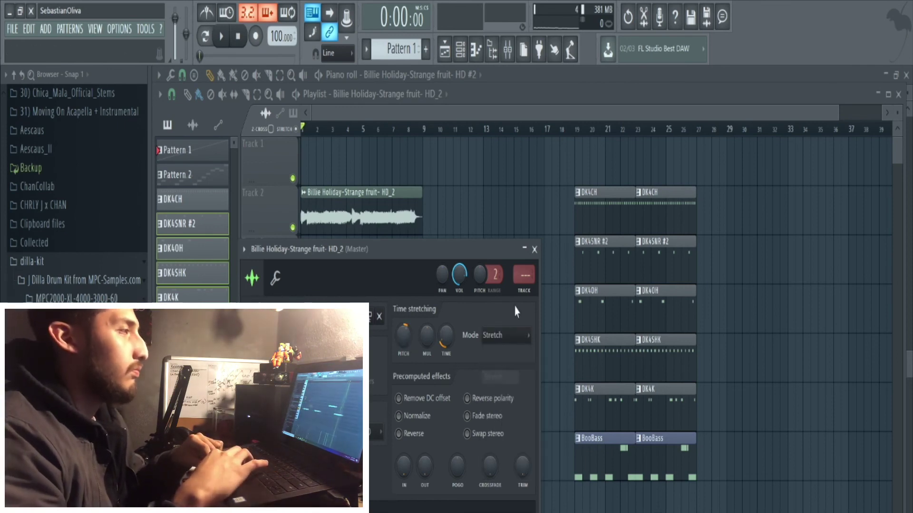
{"action": "left_click", "coordinate": [525, 292]}
{"action": "left_click", "coordinate": [534, 249]}
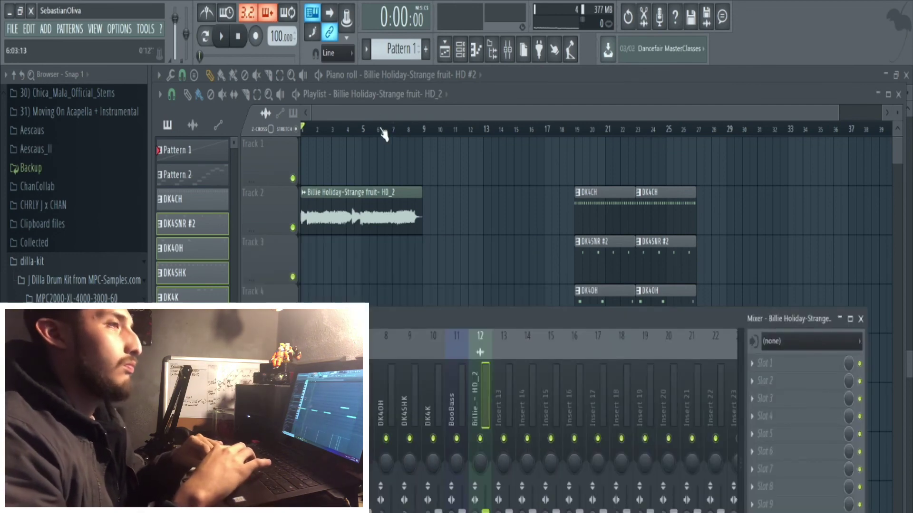
{"action": "key", "text": "F9"}
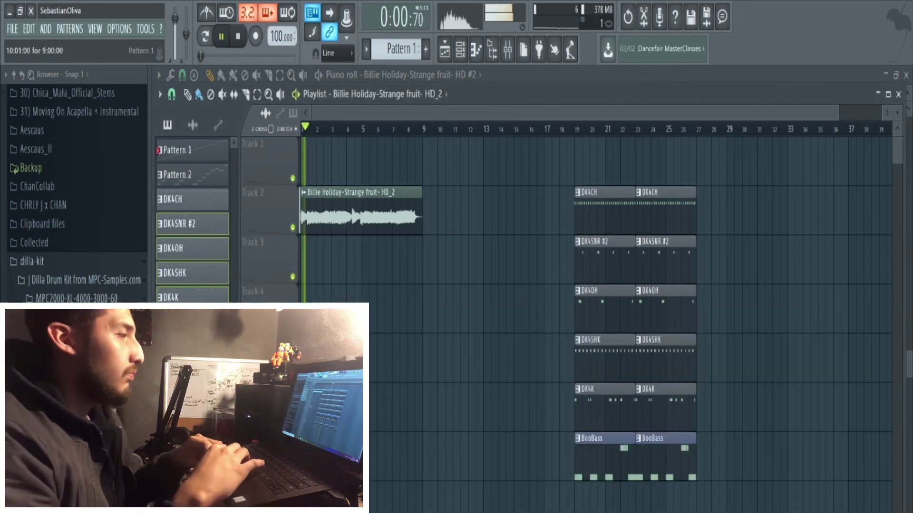
Repeat the Billie Holiday clip at bar 9 and shift all drum and bass clips to start at bar 17
{"action": "left_click_drag", "start_coordinate": [428, 142], "coordinate": [446, 235]}
{"action": "left_click_drag", "start_coordinate": [569, 199], "coordinate": [742, 511]}
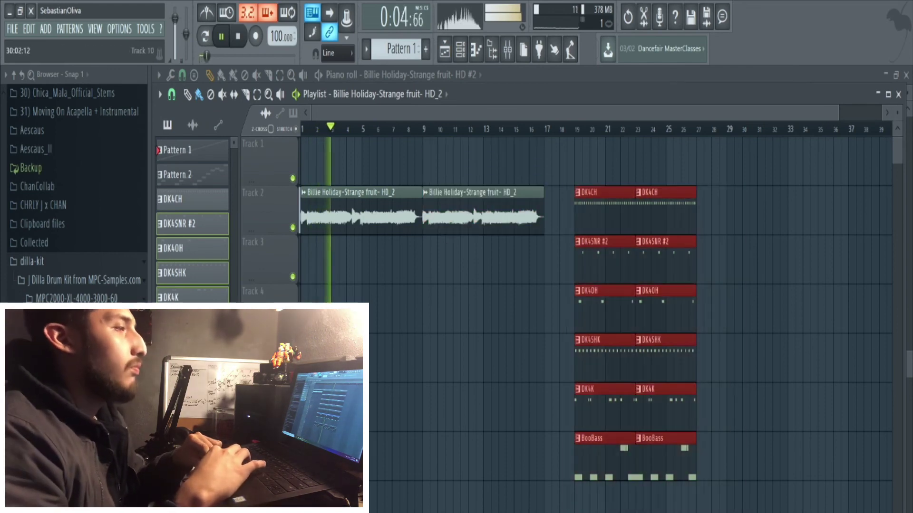
{"action": "left_click_drag", "start_coordinate": [618, 319], "coordinate": [589, 316]}
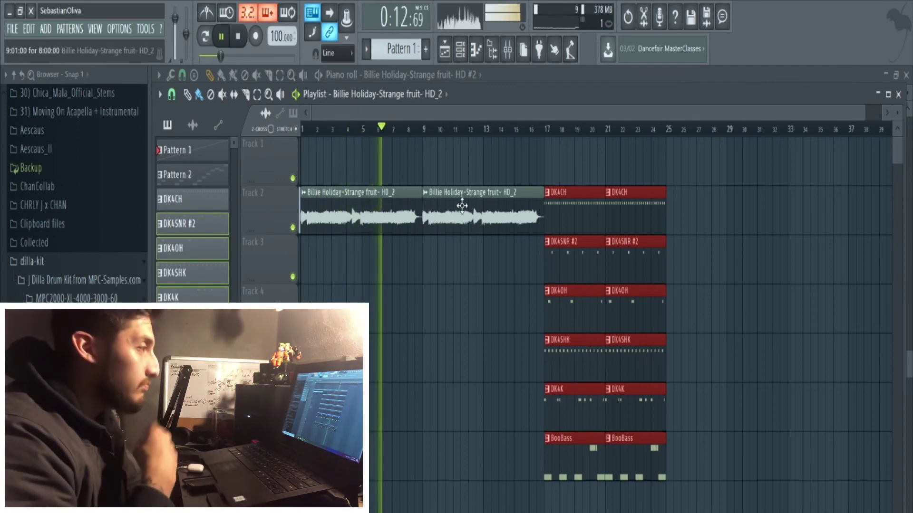
Replace the sample clip at bar 9 with the selected drum and bass clips, and duplicate those clips at bar 17
{"action": "right_click", "coordinate": [468, 219]}
{"action": "left_click_drag", "start_coordinate": [570, 216], "coordinate": [432, 209]}
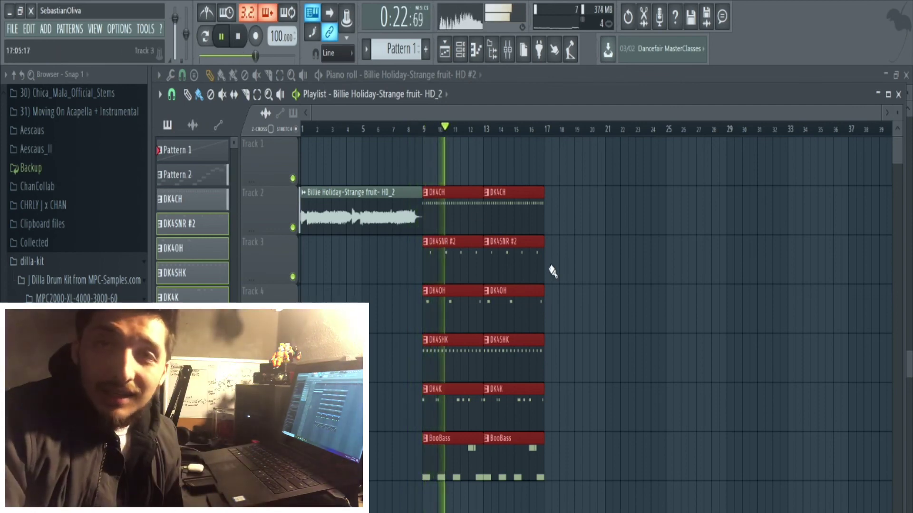
{"action": "key", "text": "ctrl+b"}
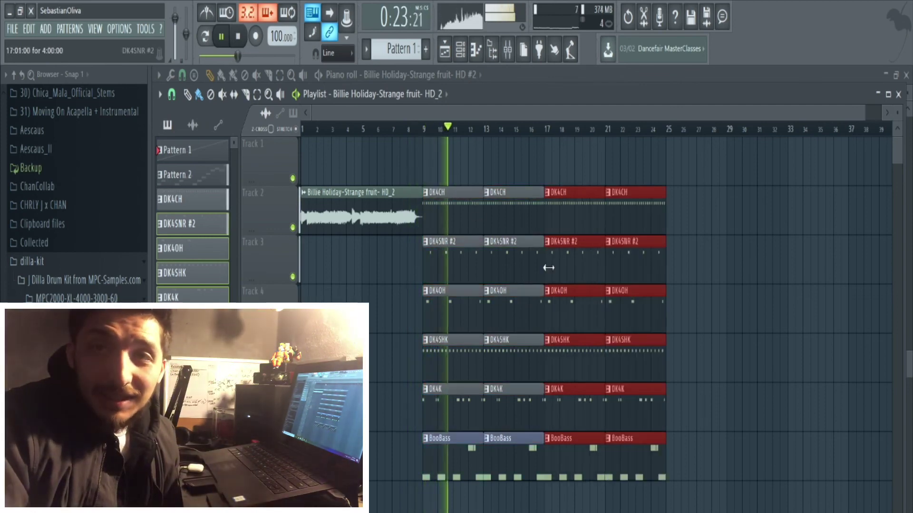
Inspect the BooBass notes in the piano roll and return to the playlist
{"action": "double_click", "coordinate": [469, 469]}
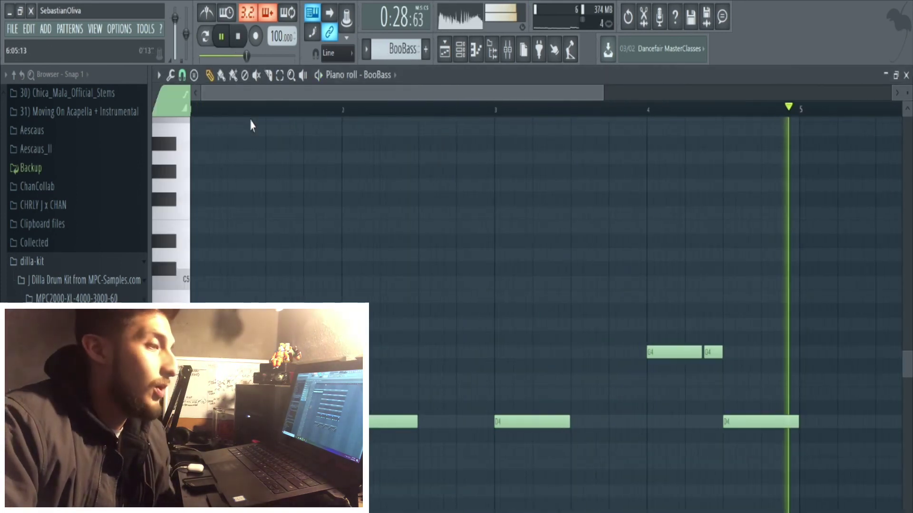
{"action": "key", "text": "F6"}
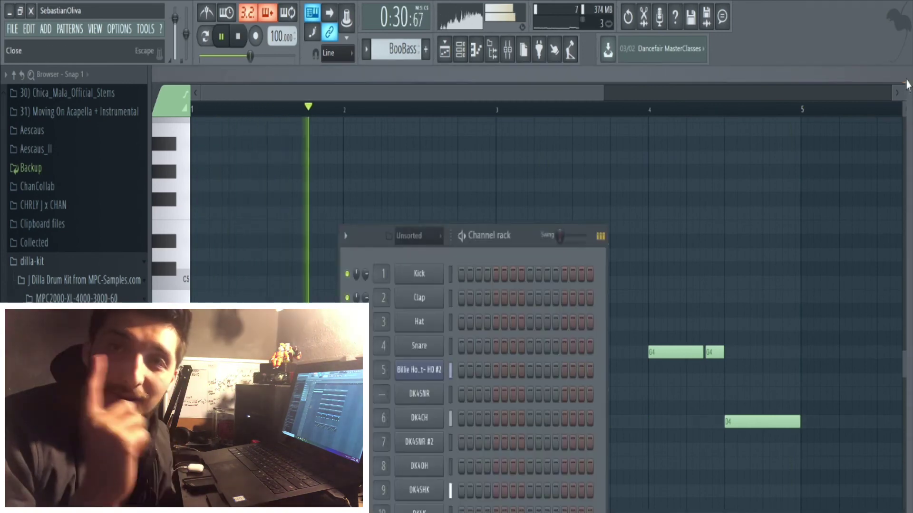
{"action": "key", "text": "F5"}
{"action": "key", "text": "F6"}
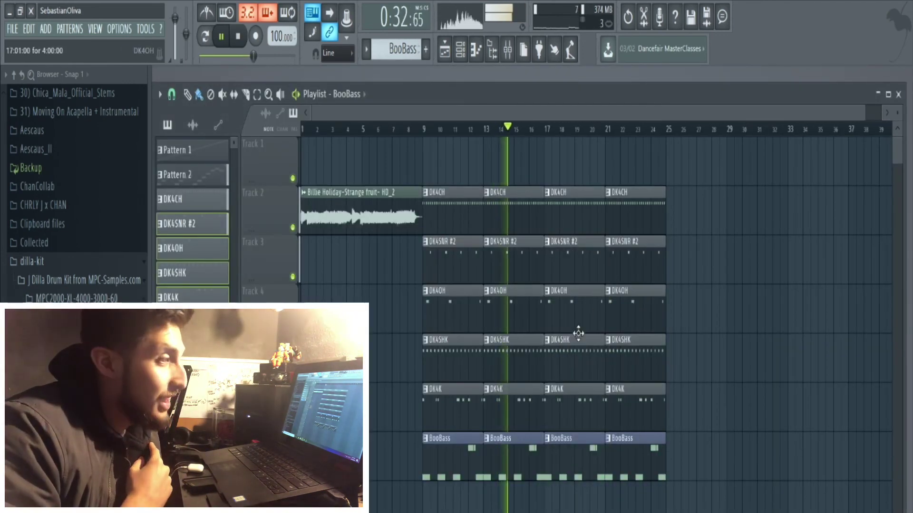